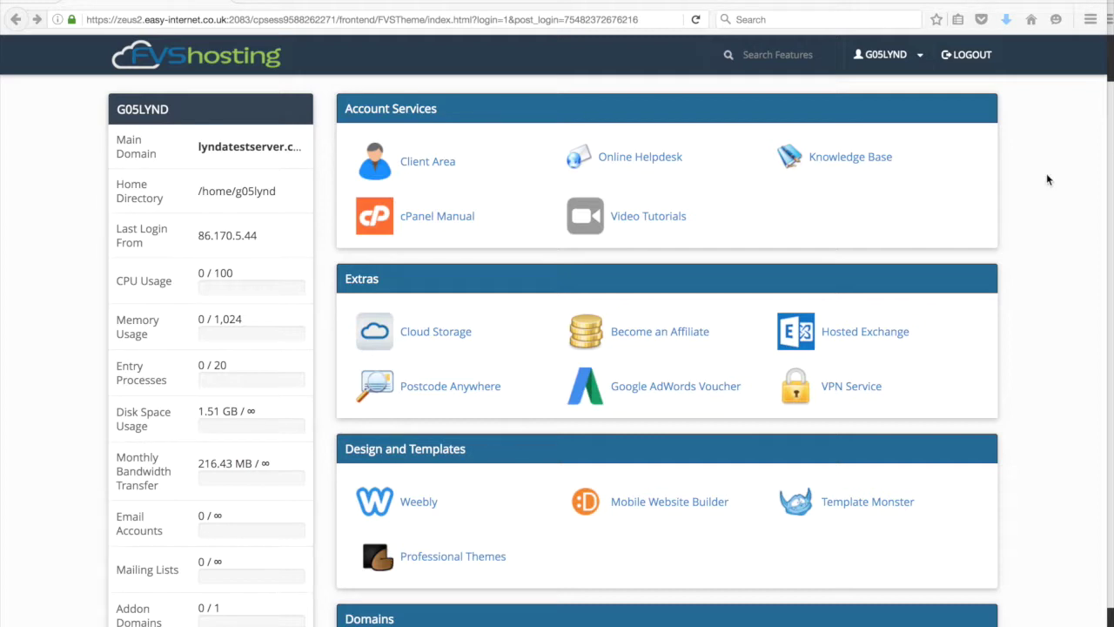
# - Scroll the FVS Hosting cPanel home page to Softaculous Apps Installer and launch it
pyautogui.scroll(-1, 1048, 179)
pyautogui.scroll(1, 1048, 179)
pyautogui.scroll(-3, 1048, 180)
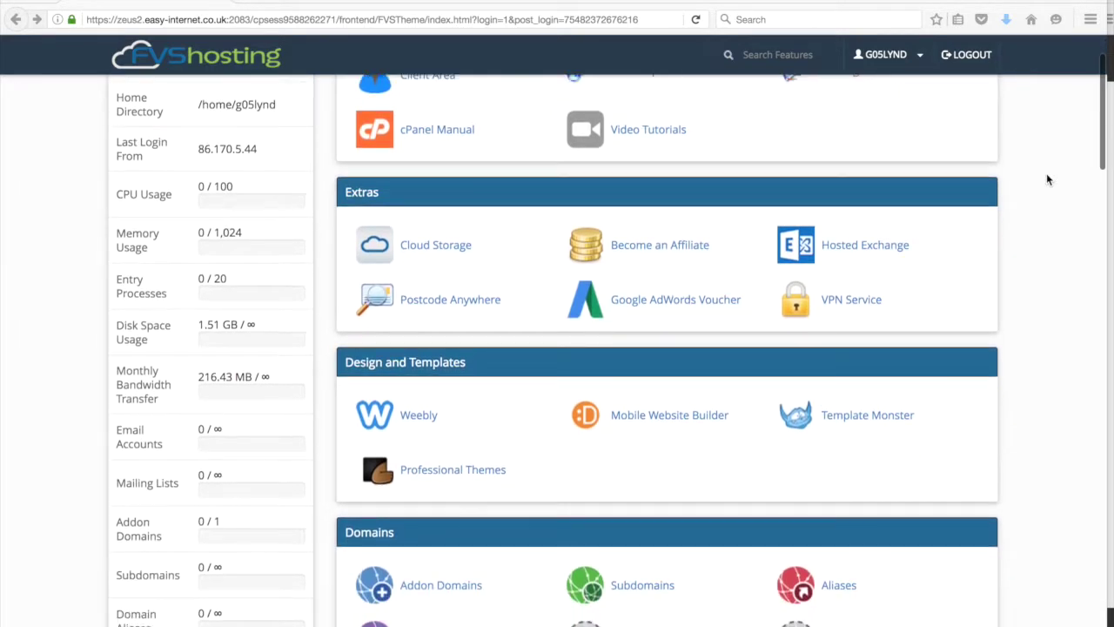
pyautogui.scroll(-2, 1048, 179)
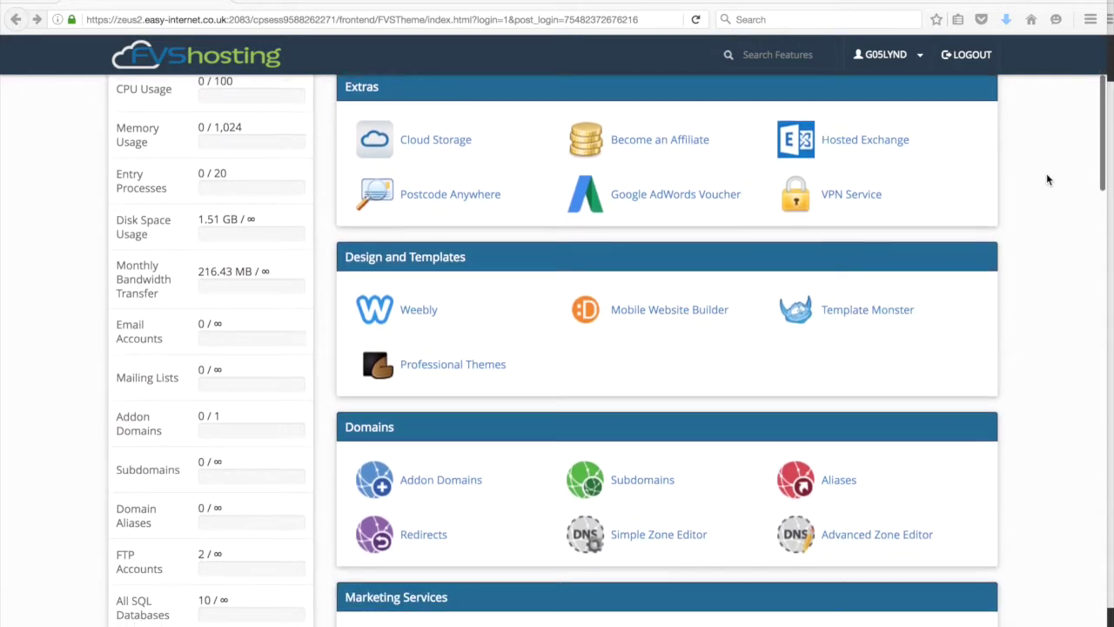
pyautogui.scroll(-6, 1048, 180)
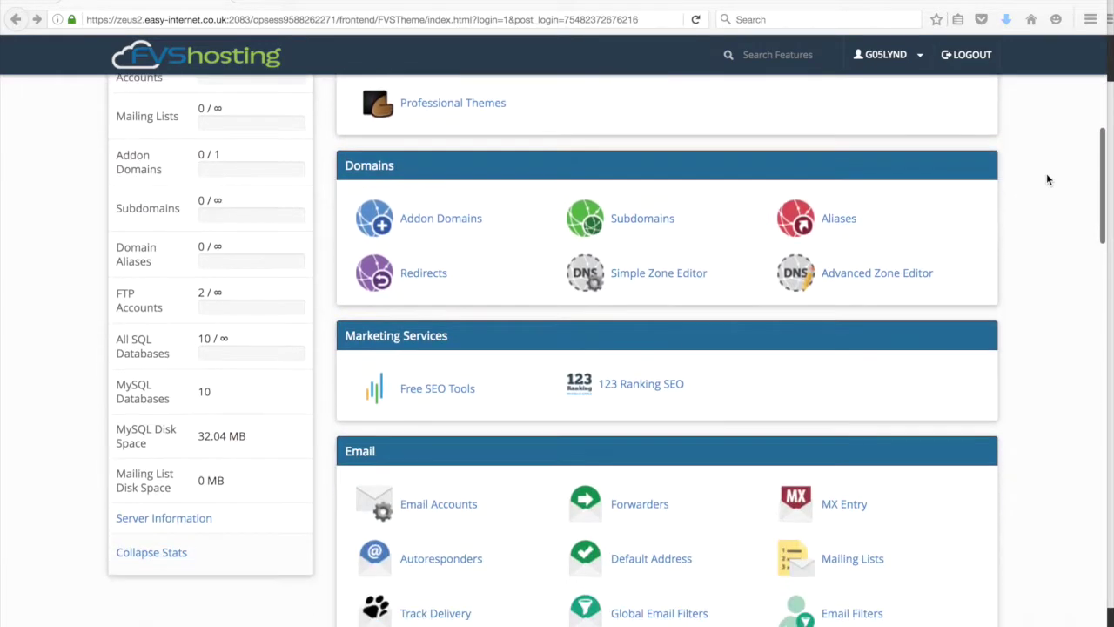
pyautogui.scroll(-3, 1049, 179)
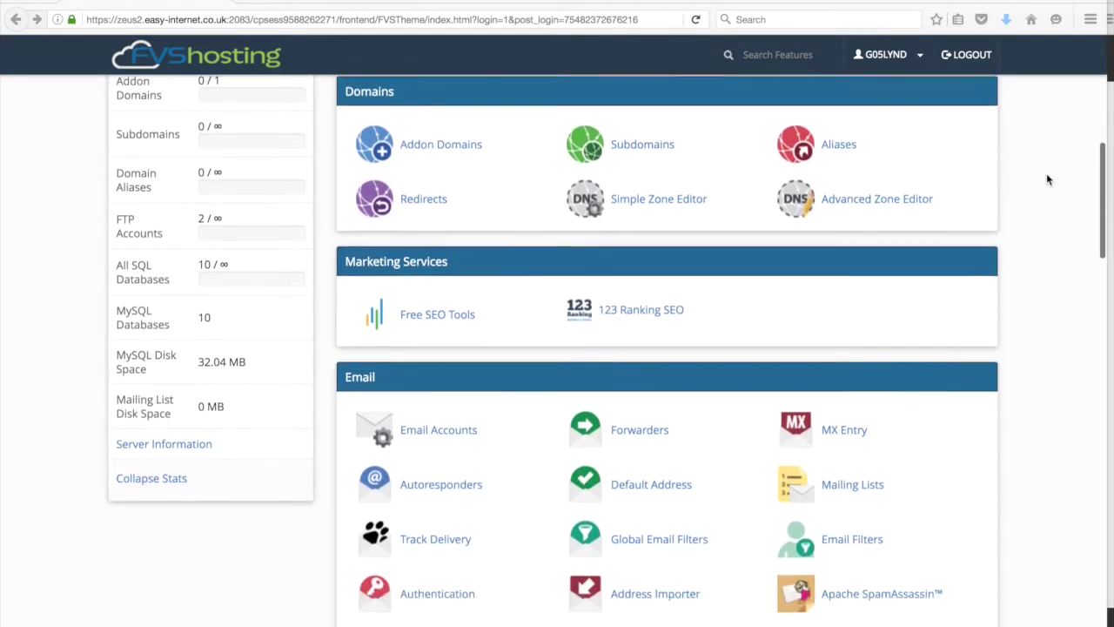
pyautogui.scroll(-9, 1048, 180)
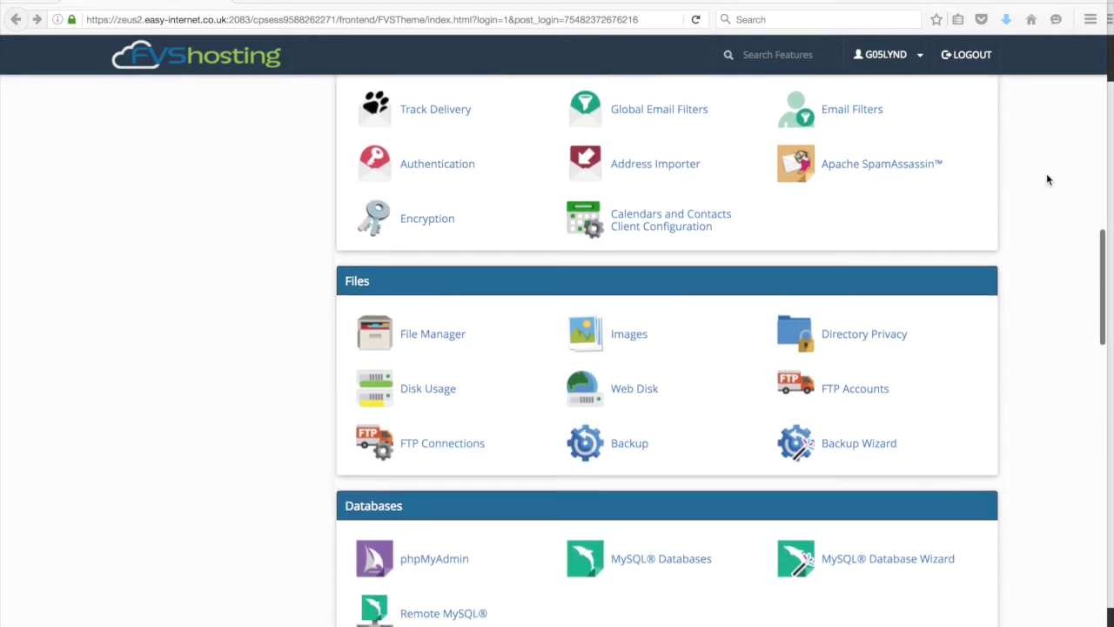
pyautogui.scroll(-3, 1048, 179)
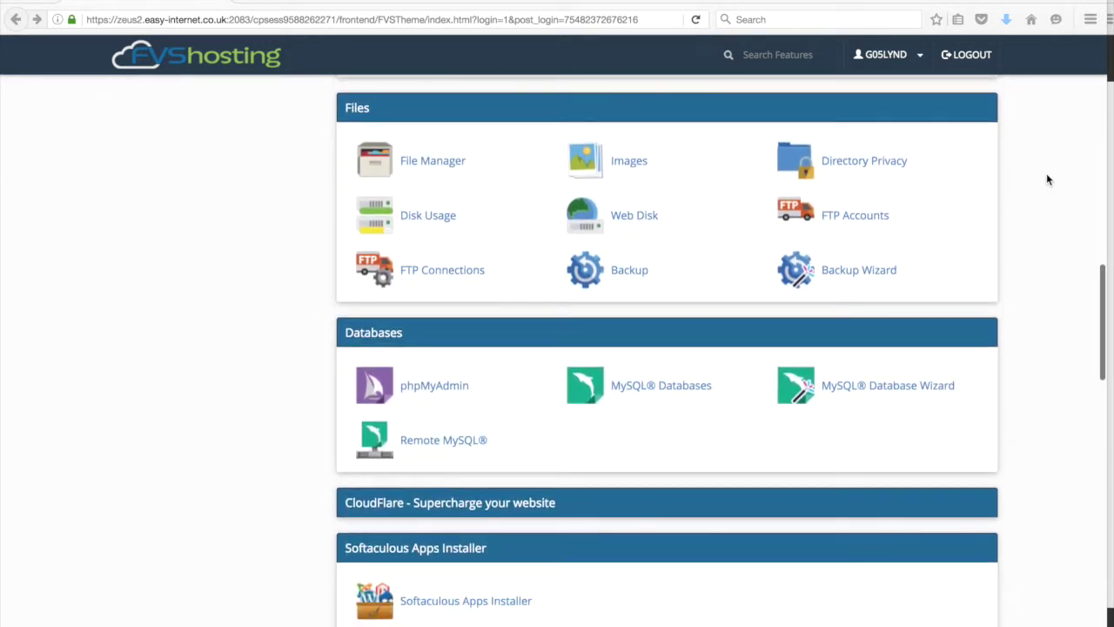
pyautogui.scroll(-1, 1048, 179)
pyautogui.scroll(-1, 1048, 179)
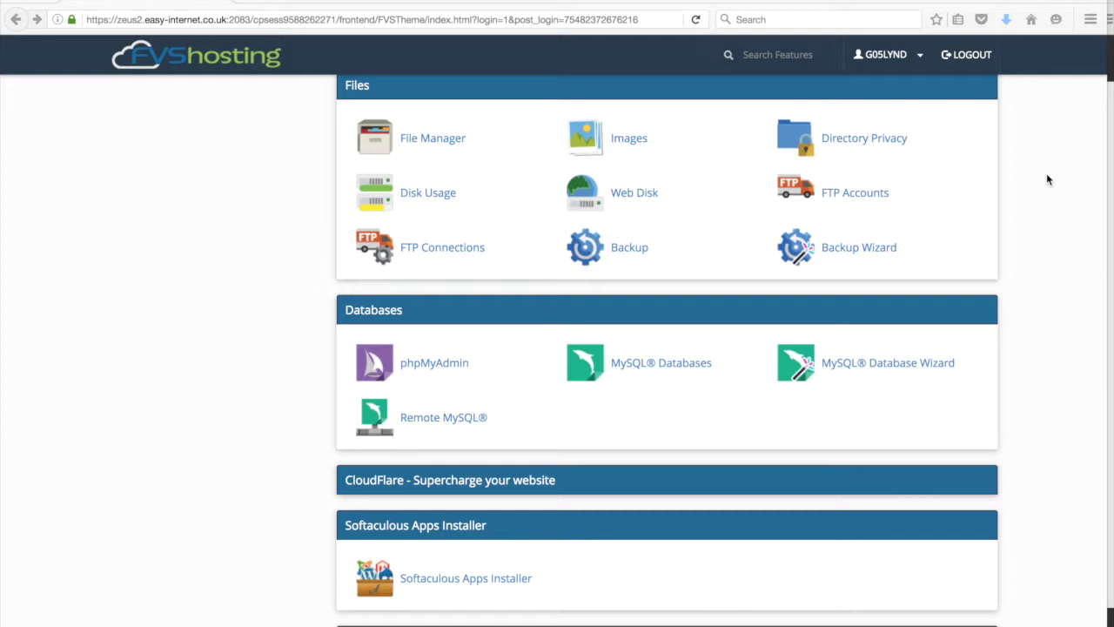
pyautogui.scroll(3, 1048, 180)
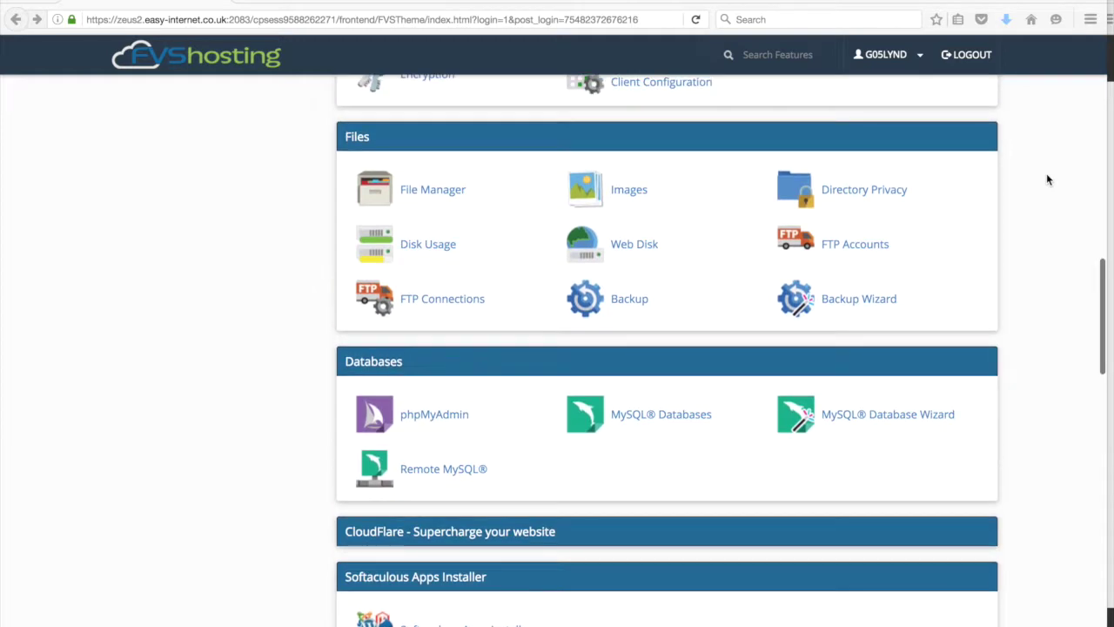
pyautogui.scroll(1, 1048, 179)
pyautogui.scroll(3, 1048, 179)
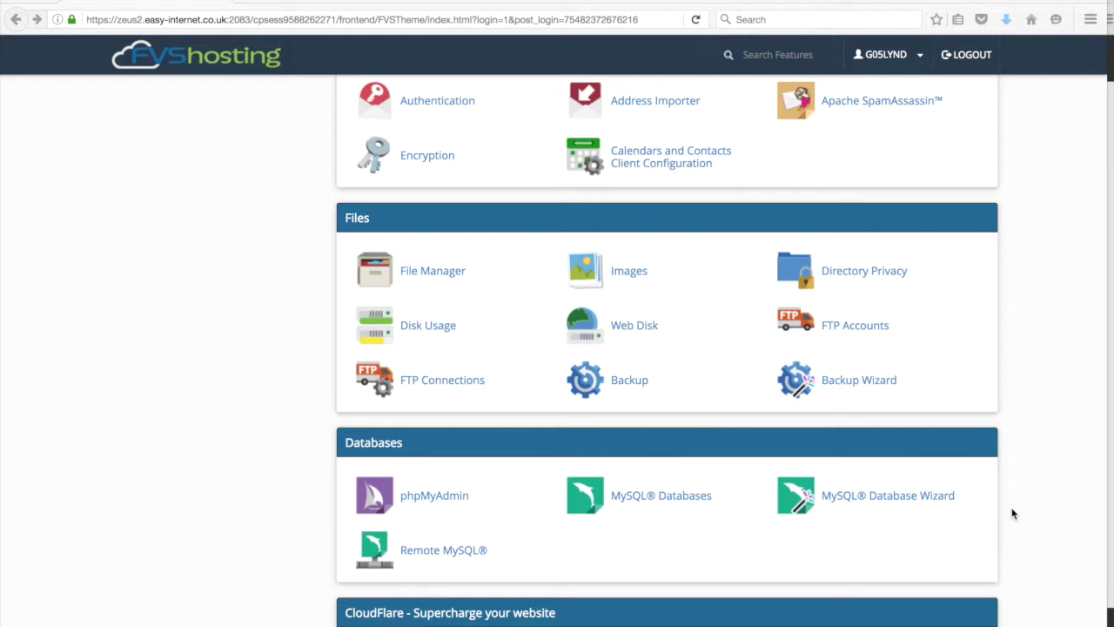
pyautogui.scroll(-1, 1012, 514)
pyautogui.scroll(-3, 1012, 514)
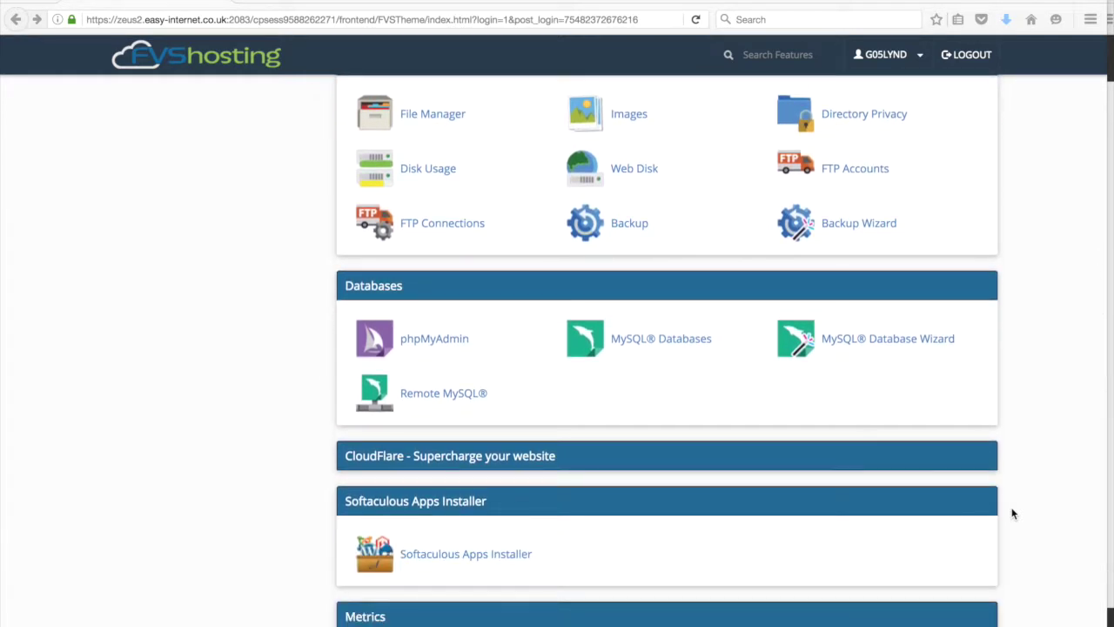
pyautogui.scroll(-5, 1012, 514)
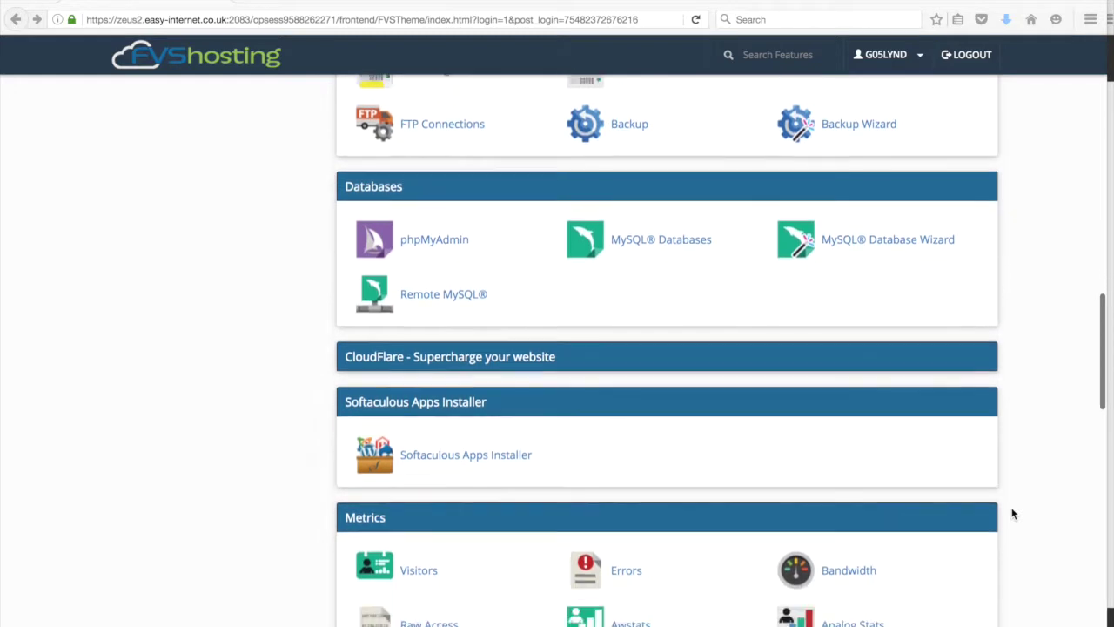
pyautogui.scroll(-1, 1013, 514)
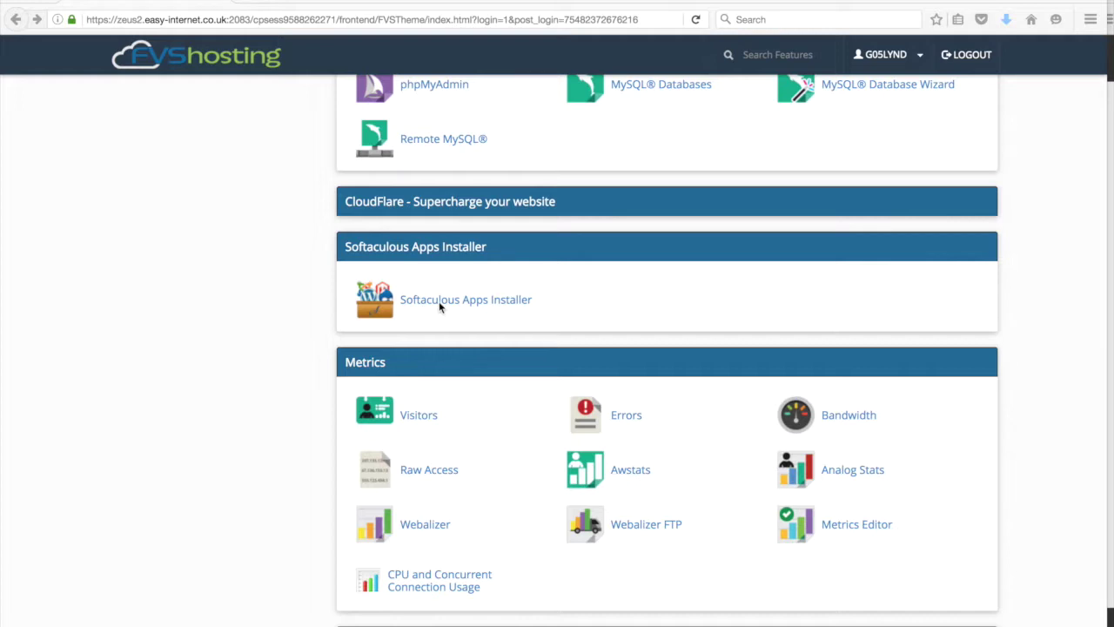
pyautogui.click(496, 305)
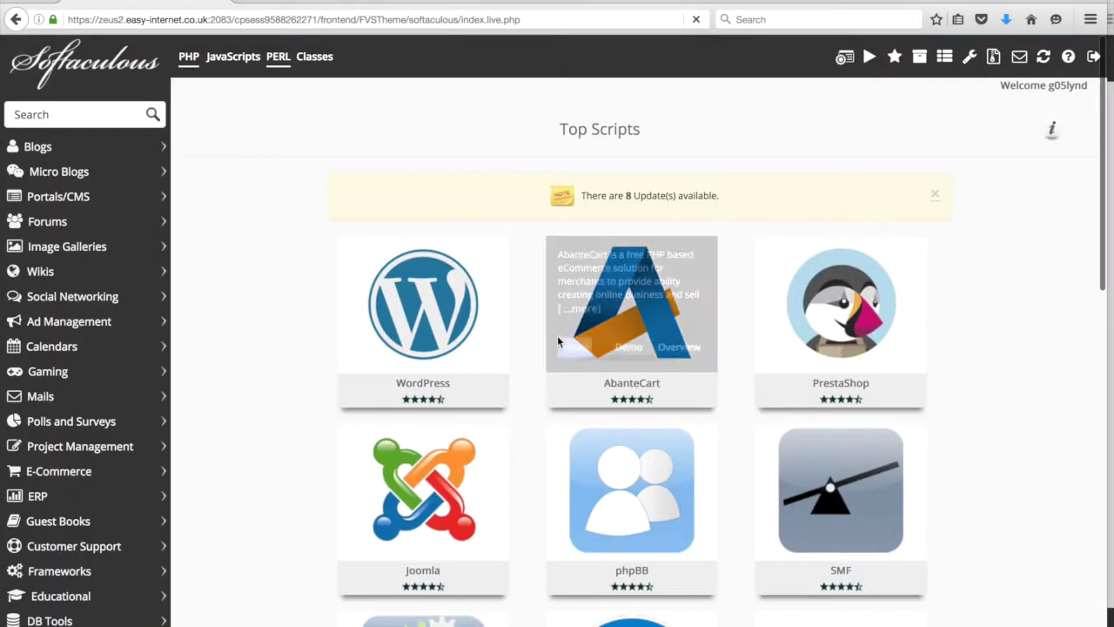
pyautogui.scroll(-2, 984, 393)
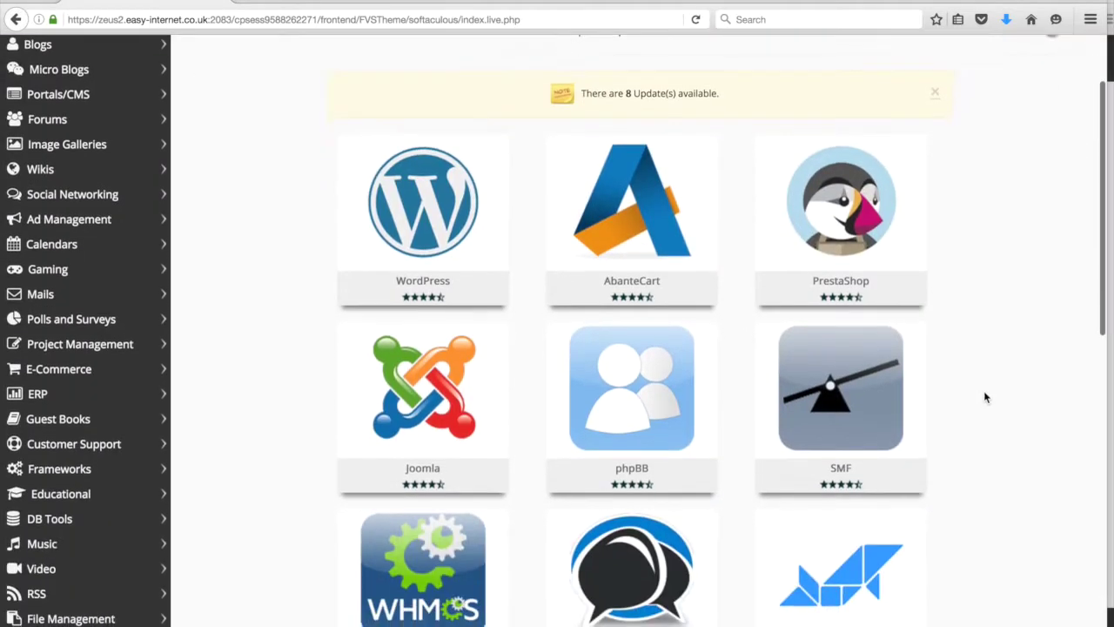
pyautogui.scroll(-3, 985, 397)
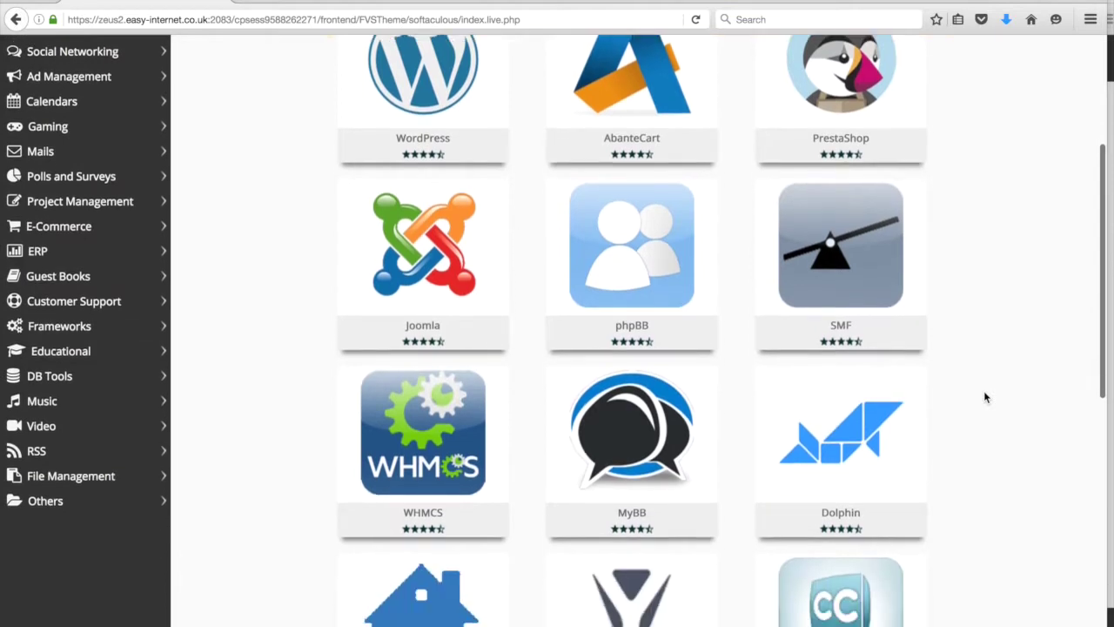
pyautogui.scroll(-5, 984, 397)
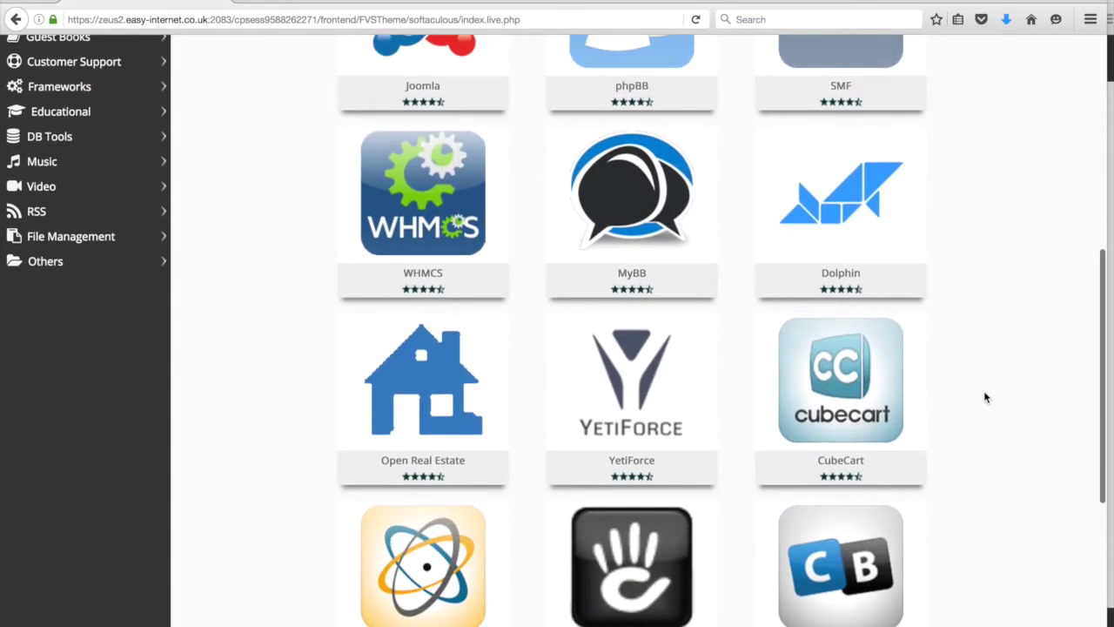
pyautogui.scroll(-3, 984, 397)
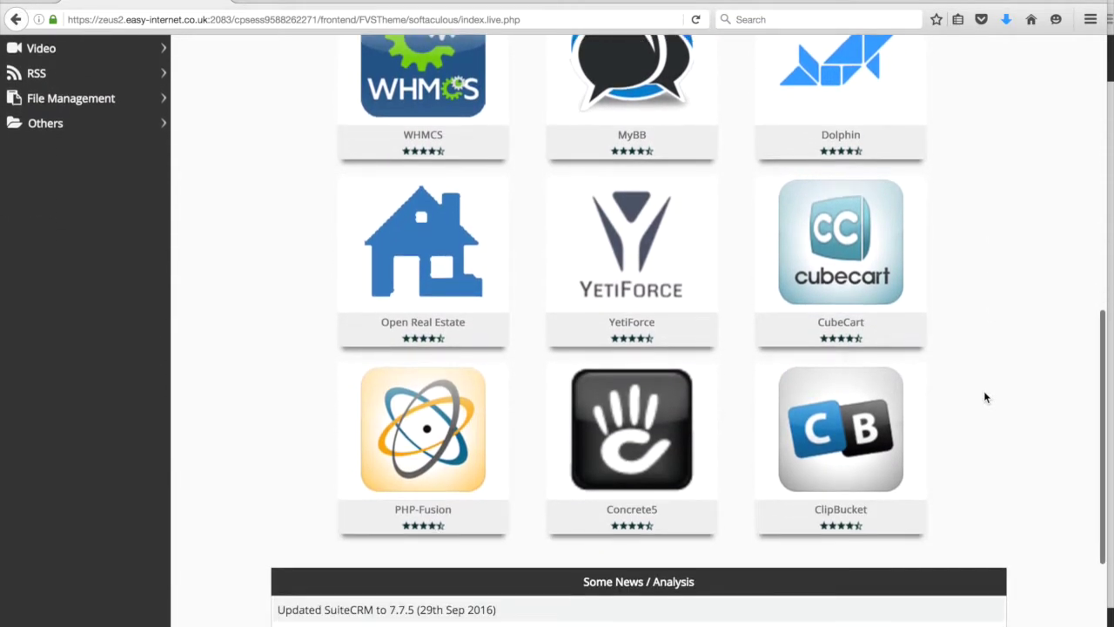
pyautogui.scroll(1, 984, 397)
pyautogui.scroll(-2, 984, 397)
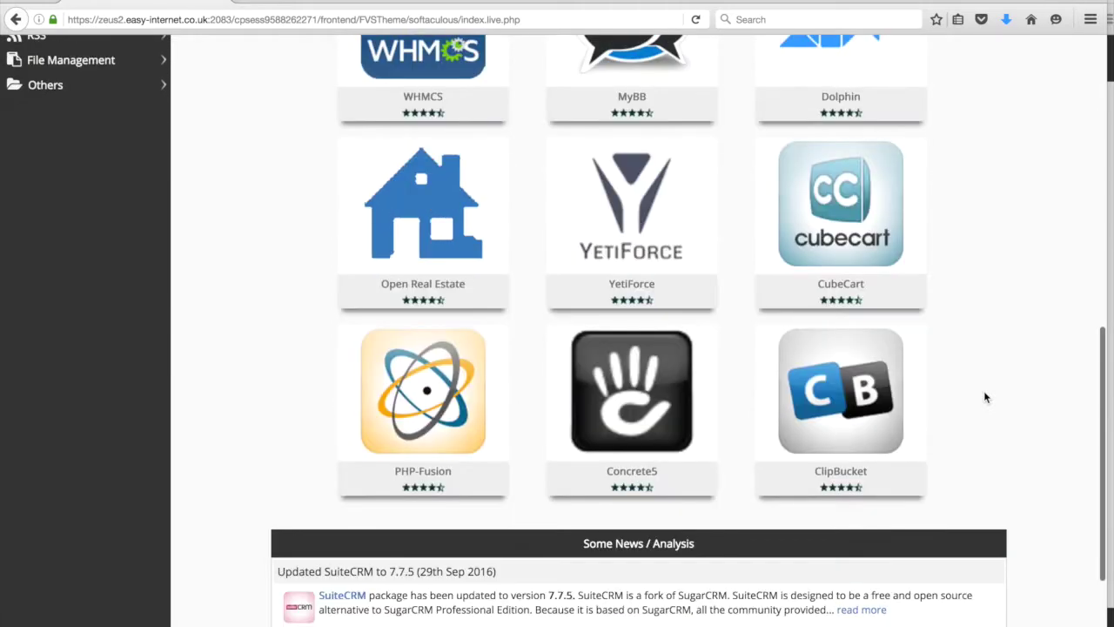
pyautogui.scroll(11, 984, 396)
pyautogui.scroll(1, 985, 397)
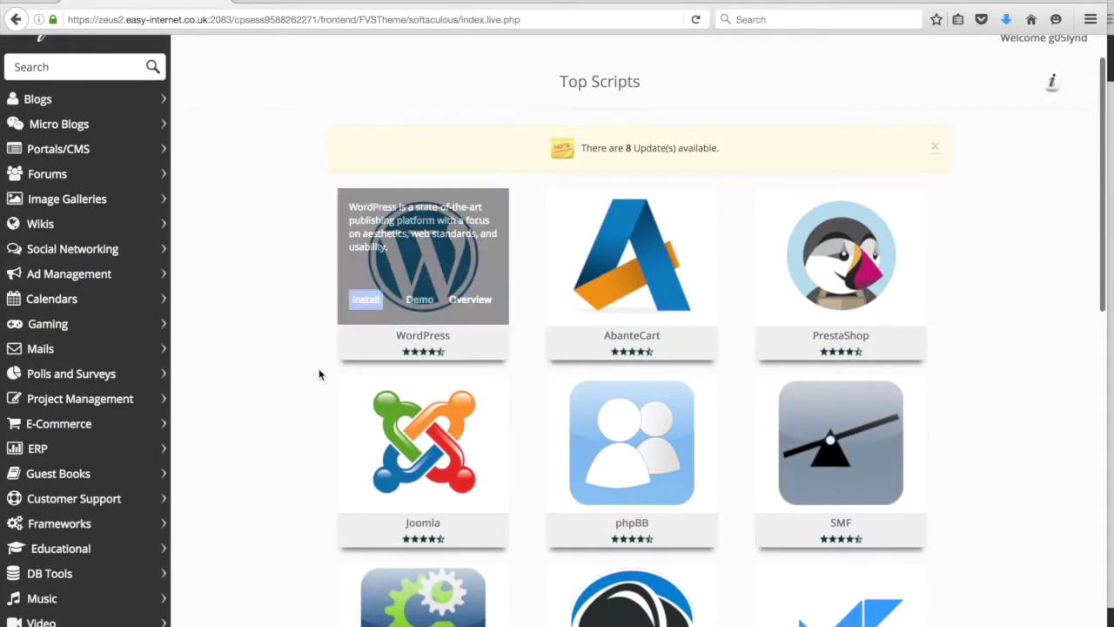
pyautogui.scroll(1, 298, 373)
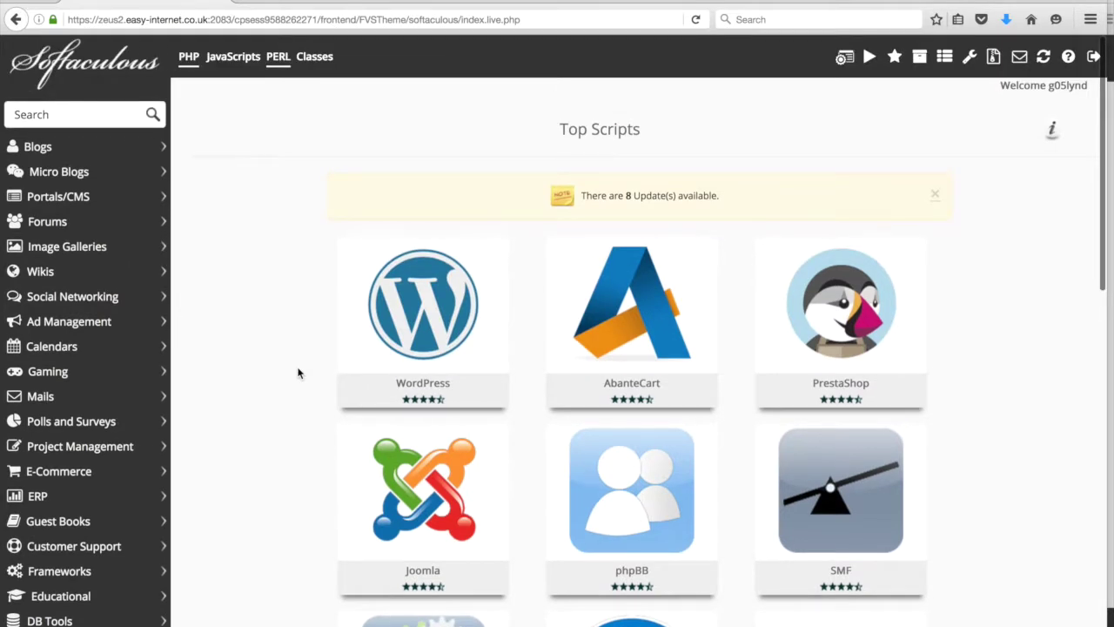
pyautogui.moveTo(346, 359)
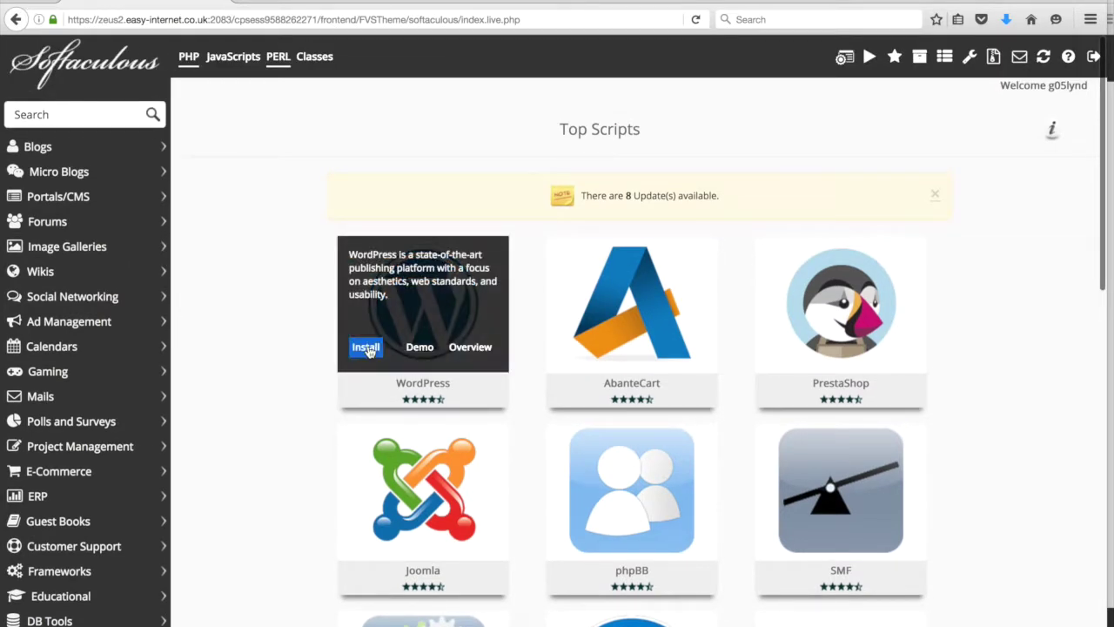
pyautogui.click(366, 349)
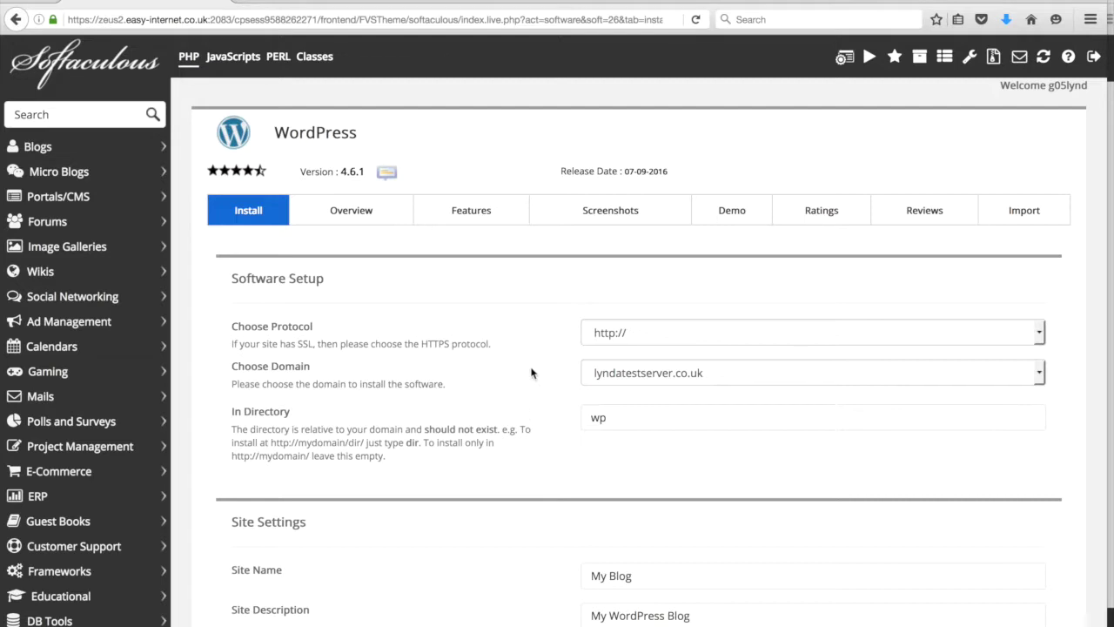
pyautogui.click(656, 335)
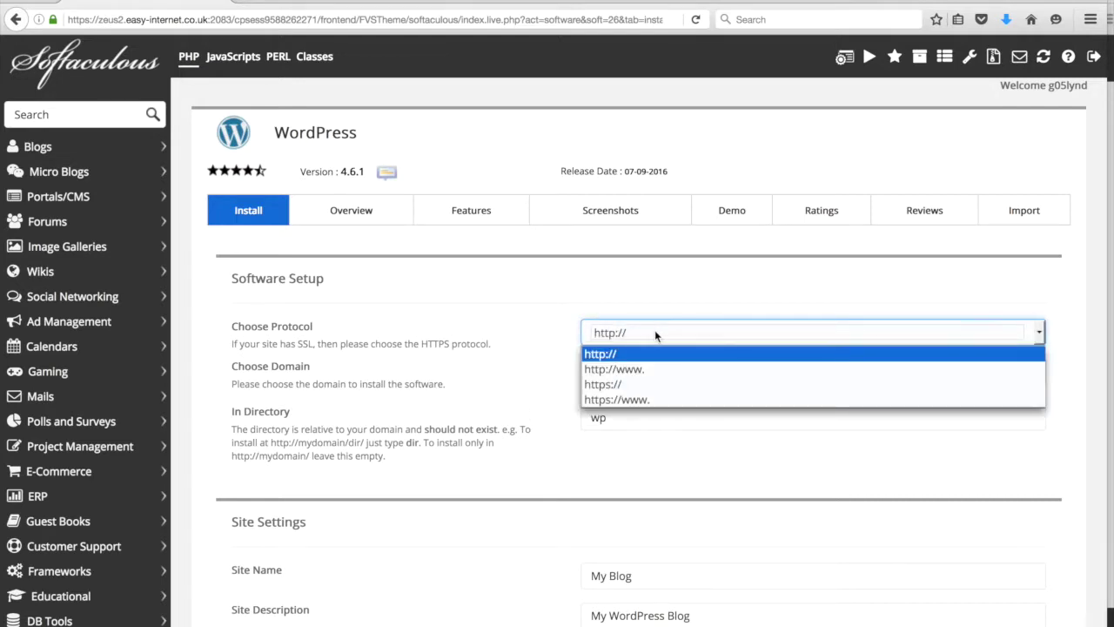
pyautogui.click(655, 335)
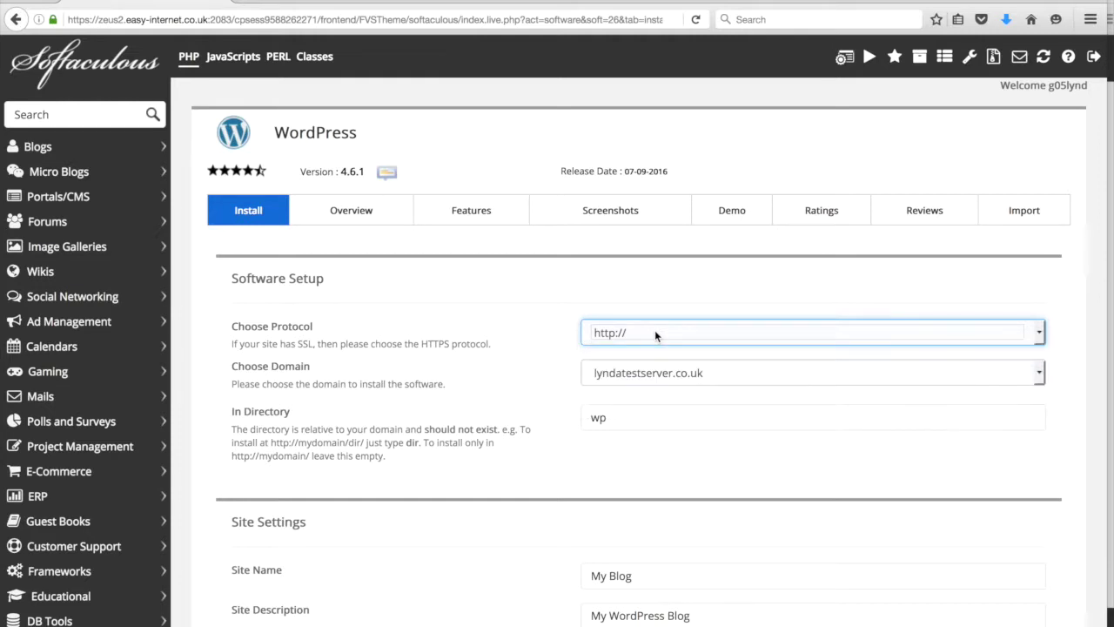
pyautogui.scroll(-2, 648, 302)
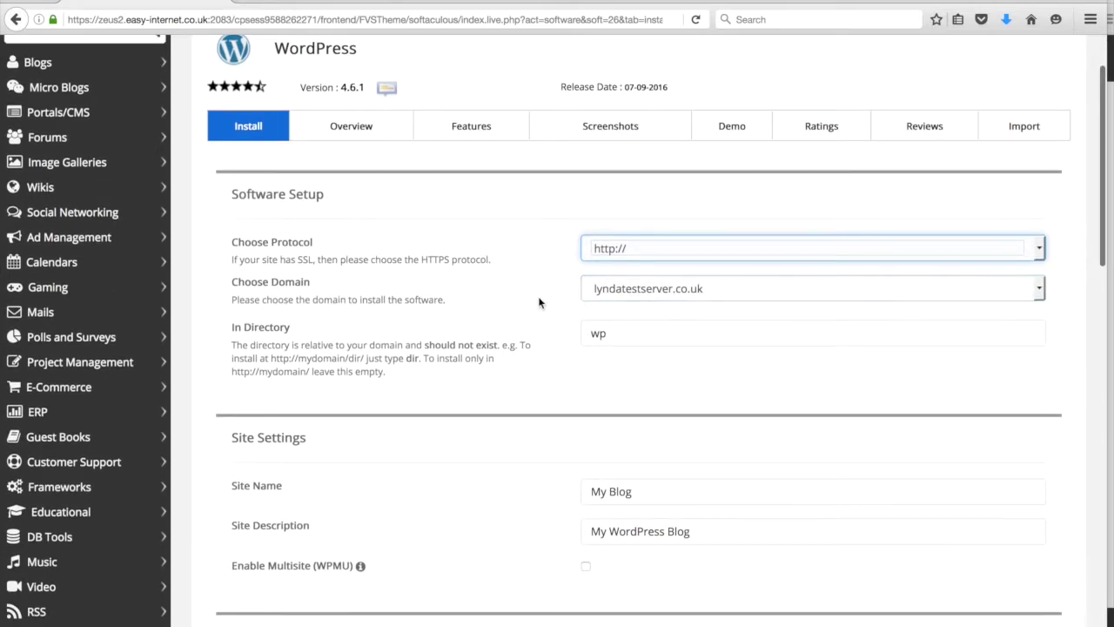
pyautogui.click(607, 297)
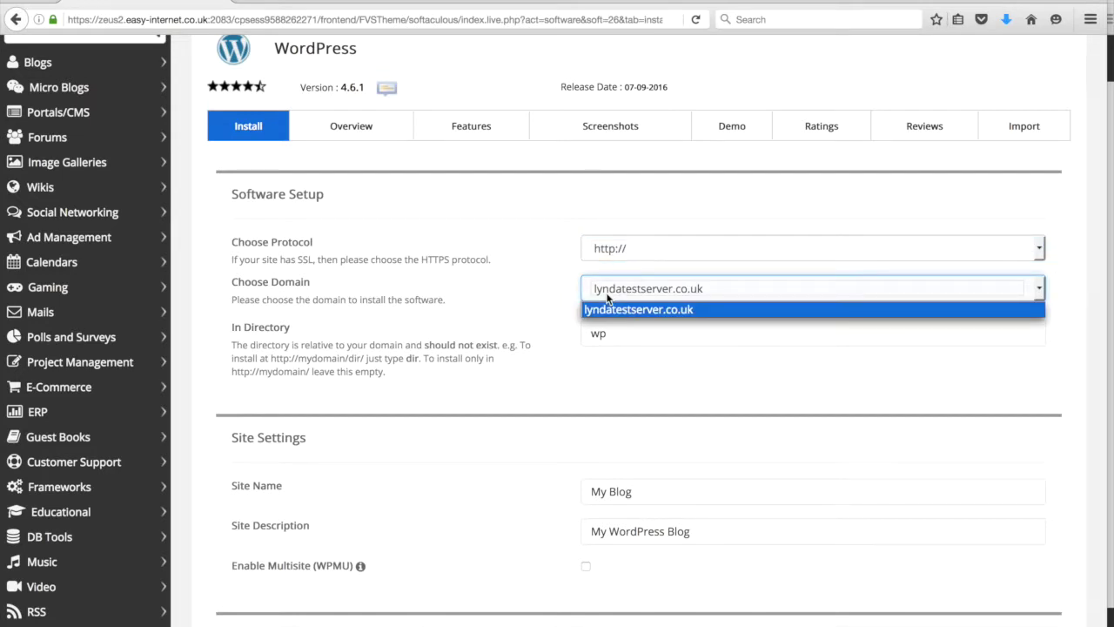
pyautogui.click(602, 309)
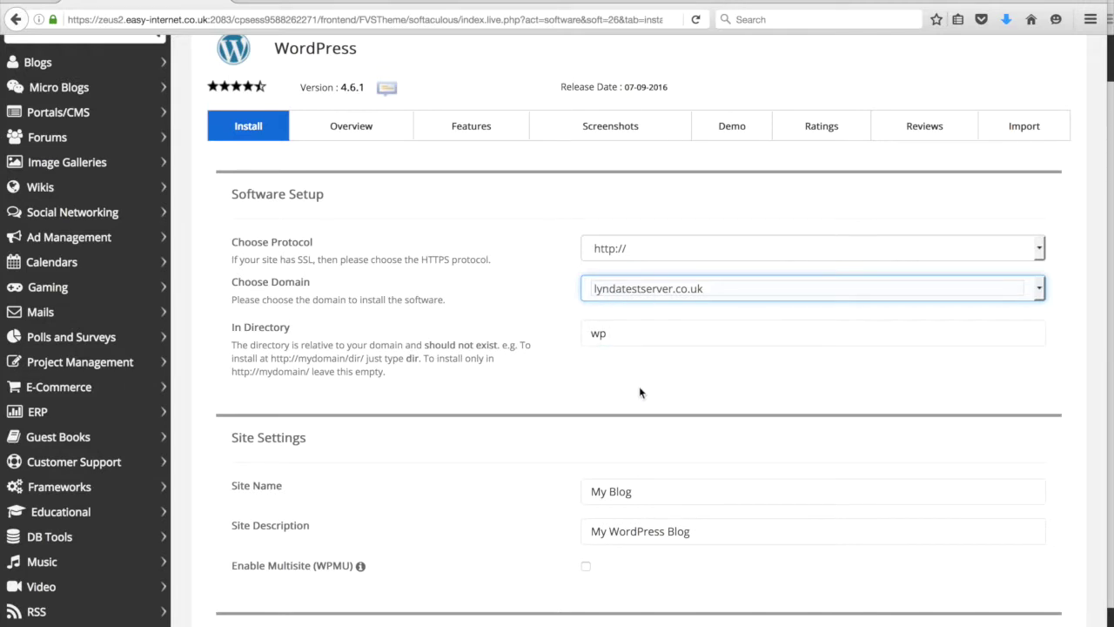
pyautogui.scroll(-1, 639, 391)
pyautogui.scroll(-1, 639, 391)
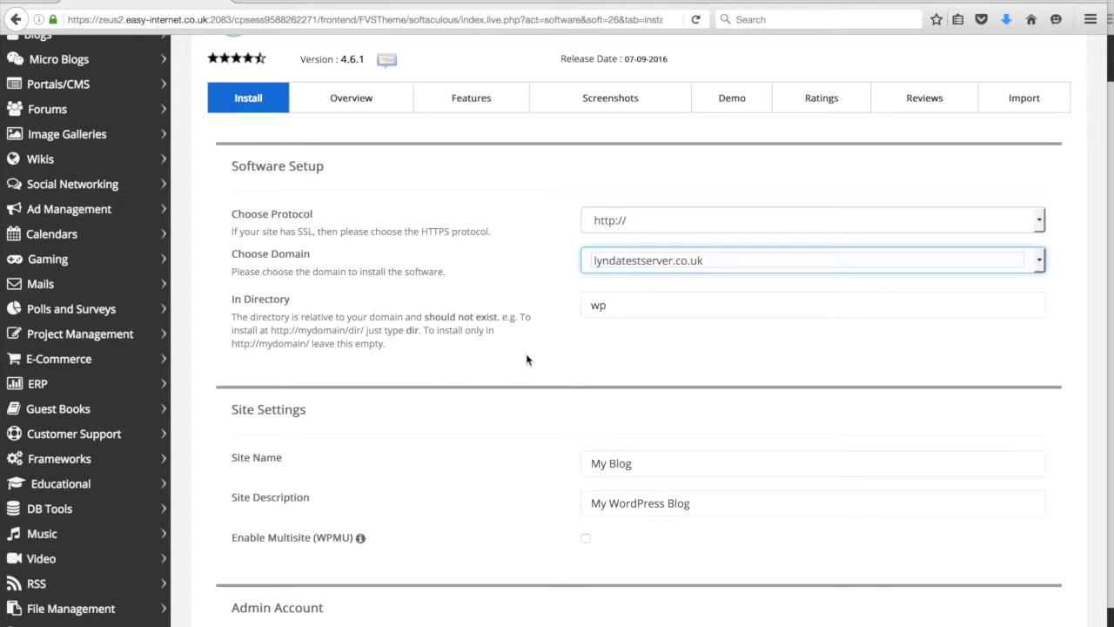
# - Replace the default 'wp' install directory with genieplayground, then select the Site Name text
pyautogui.click(611, 306)
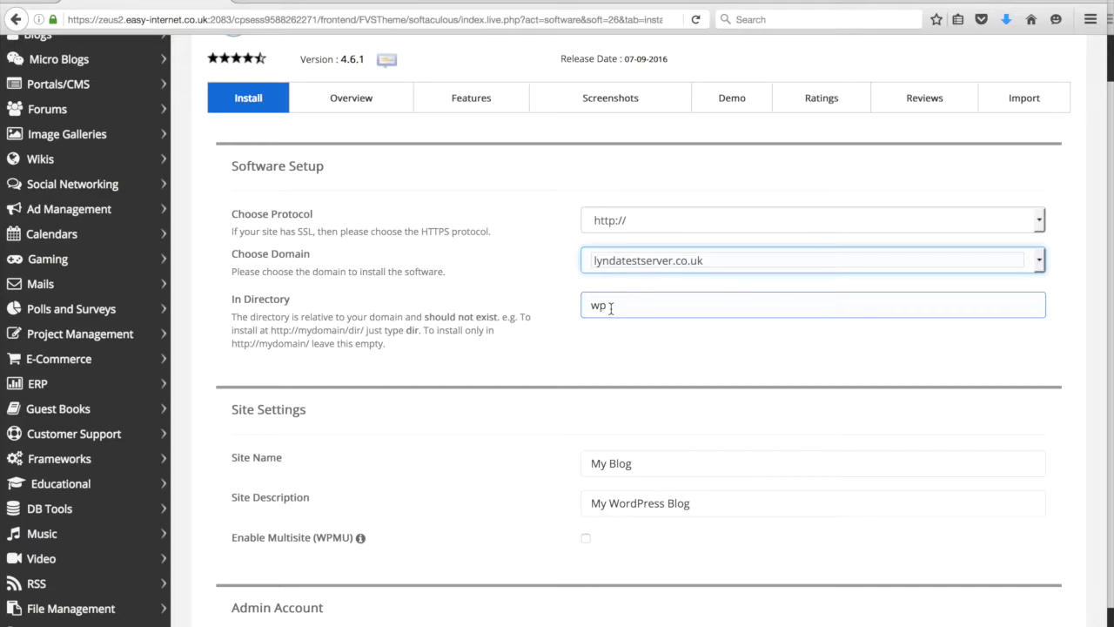
pyautogui.moveTo(611, 307); pyautogui.dragTo(568, 310)
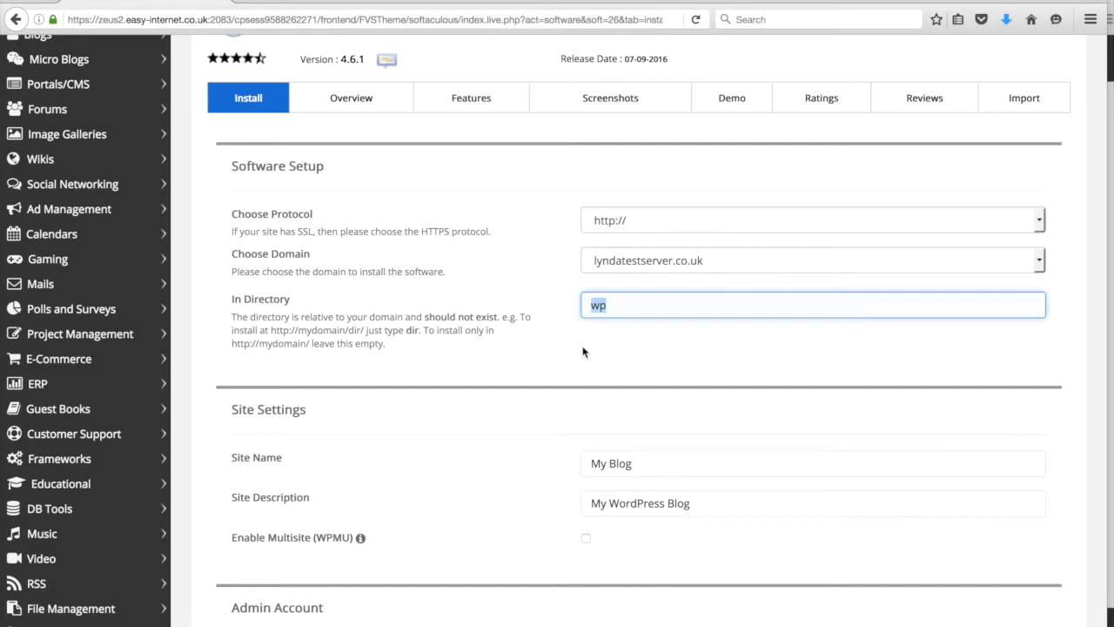
pyautogui.press('BackSpace')
pyautogui.click(721, 307)
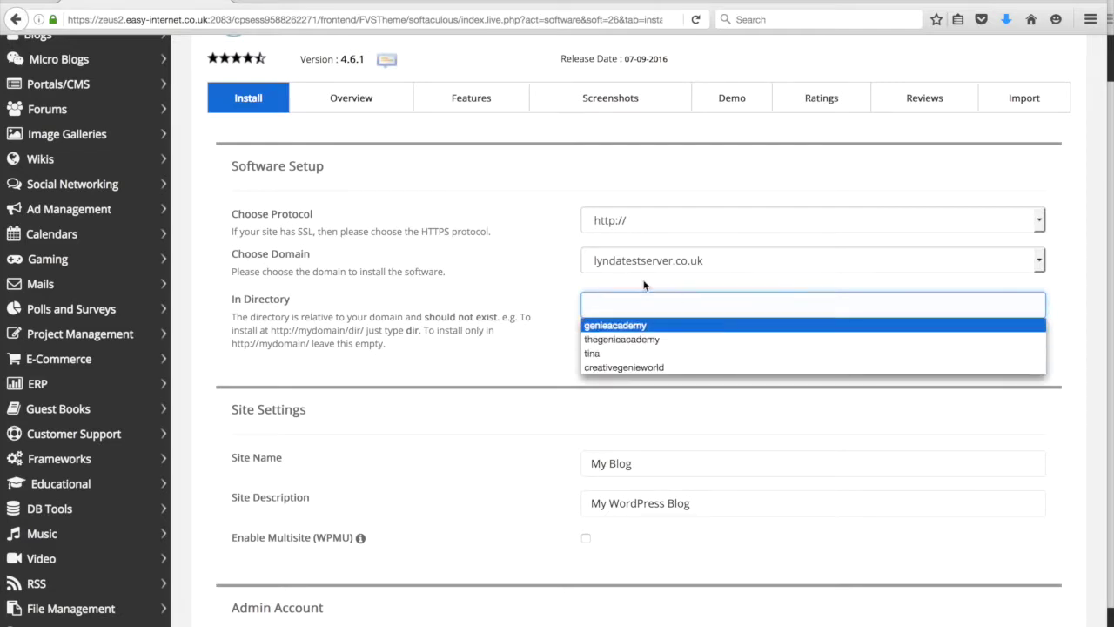
pyautogui.click(558, 302)
pyautogui.click(615, 306)
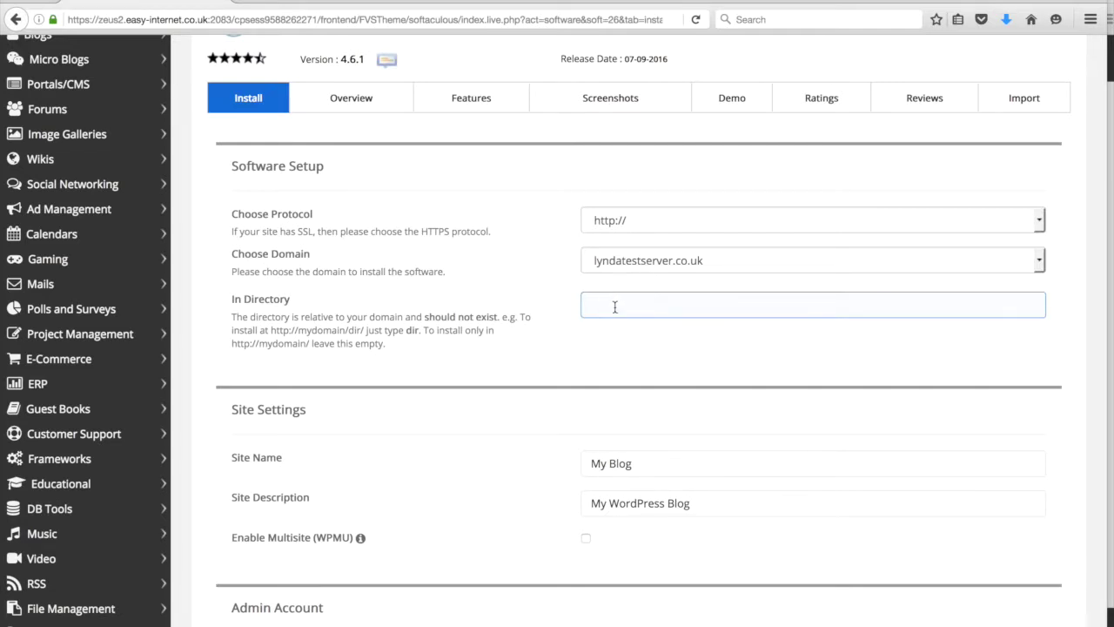
pyautogui.click(615, 307)
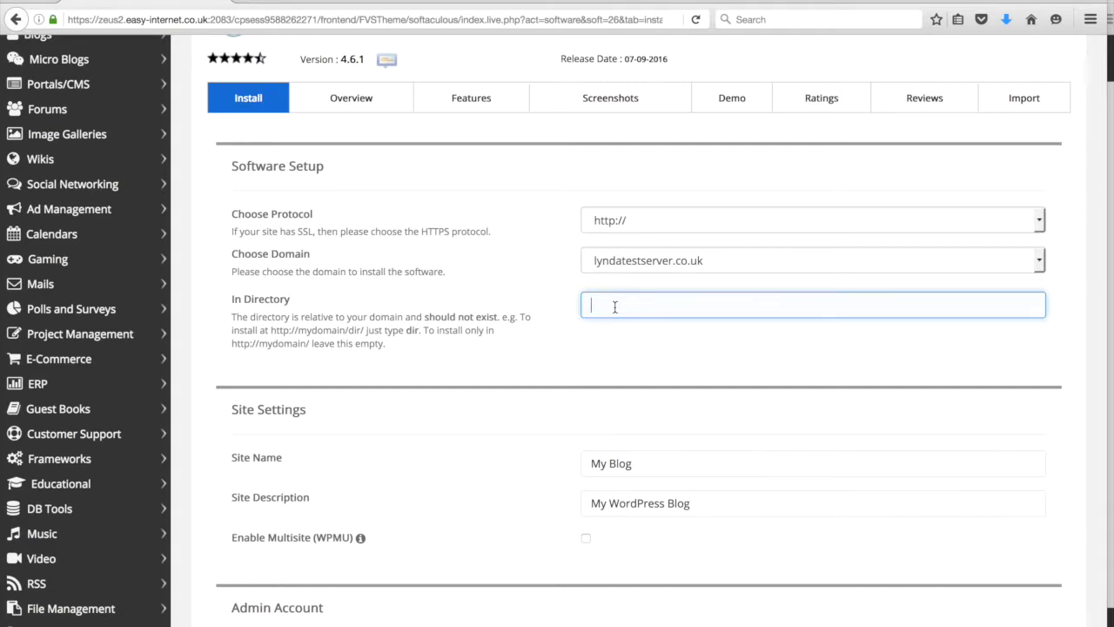
pyautogui.write('geniep')
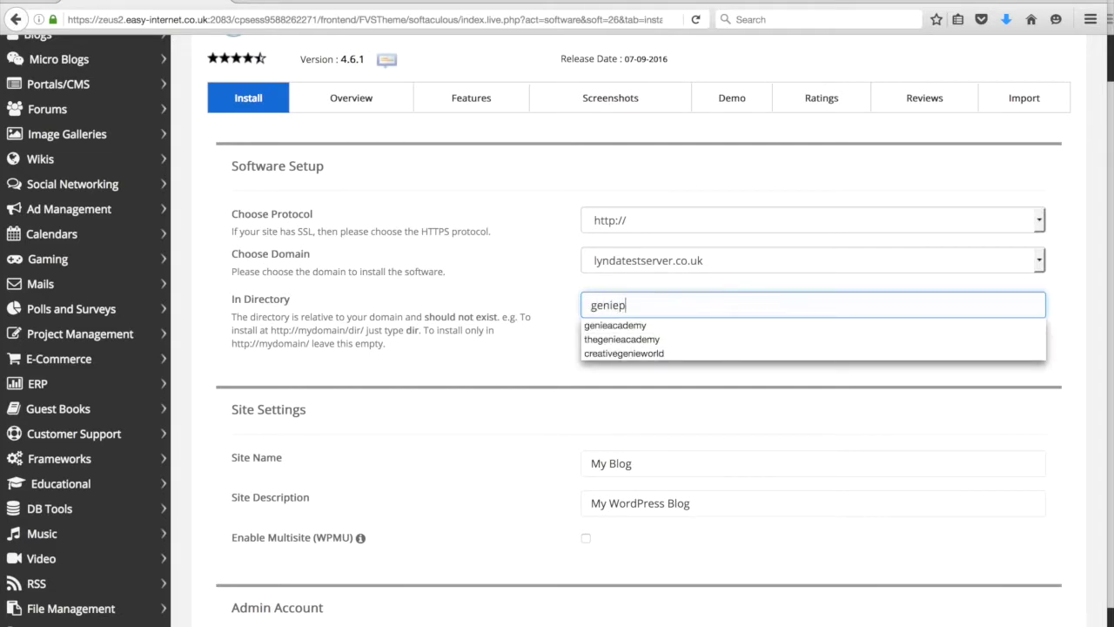
pyautogui.write('layground')
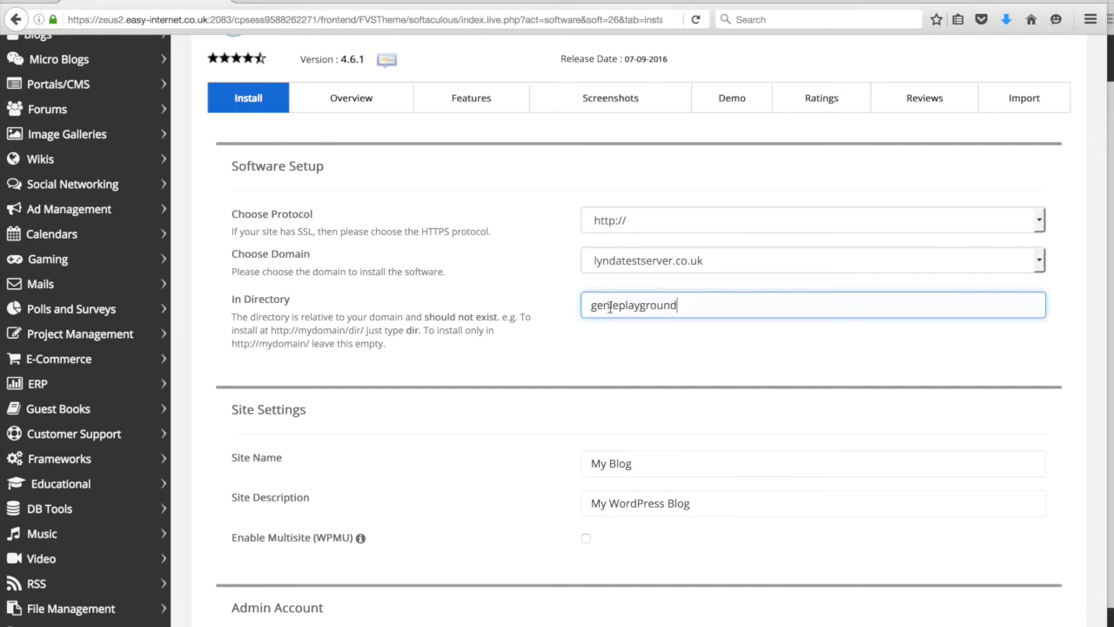
pyautogui.click(542, 315)
pyautogui.scroll(-1, 542, 315)
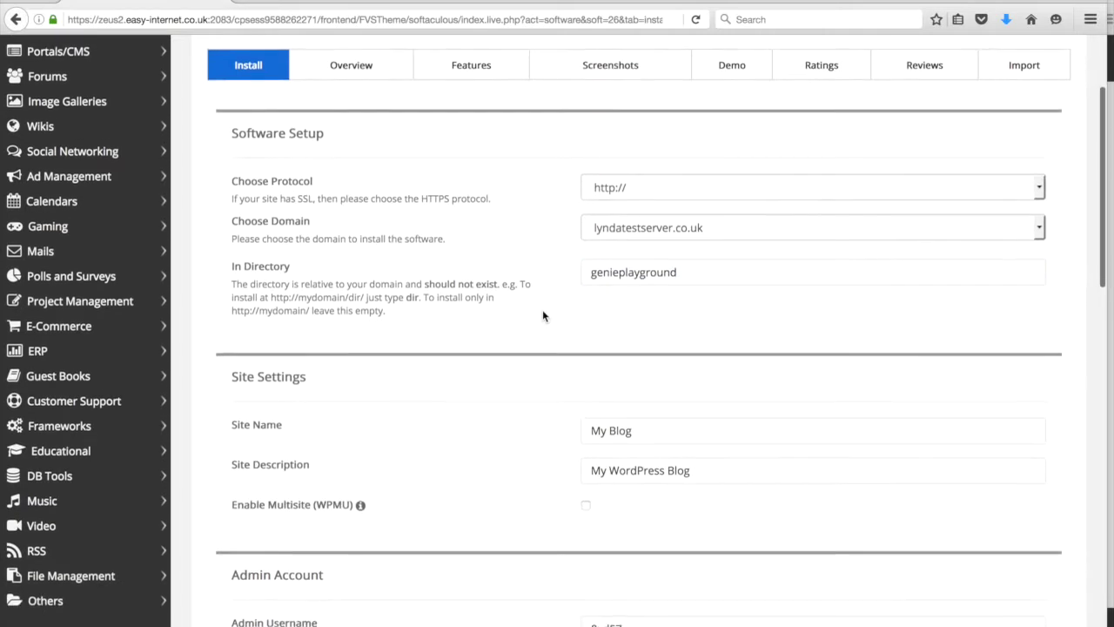
pyautogui.scroll(-2, 543, 315)
pyautogui.moveTo(644, 364); pyautogui.dragTo(545, 358)
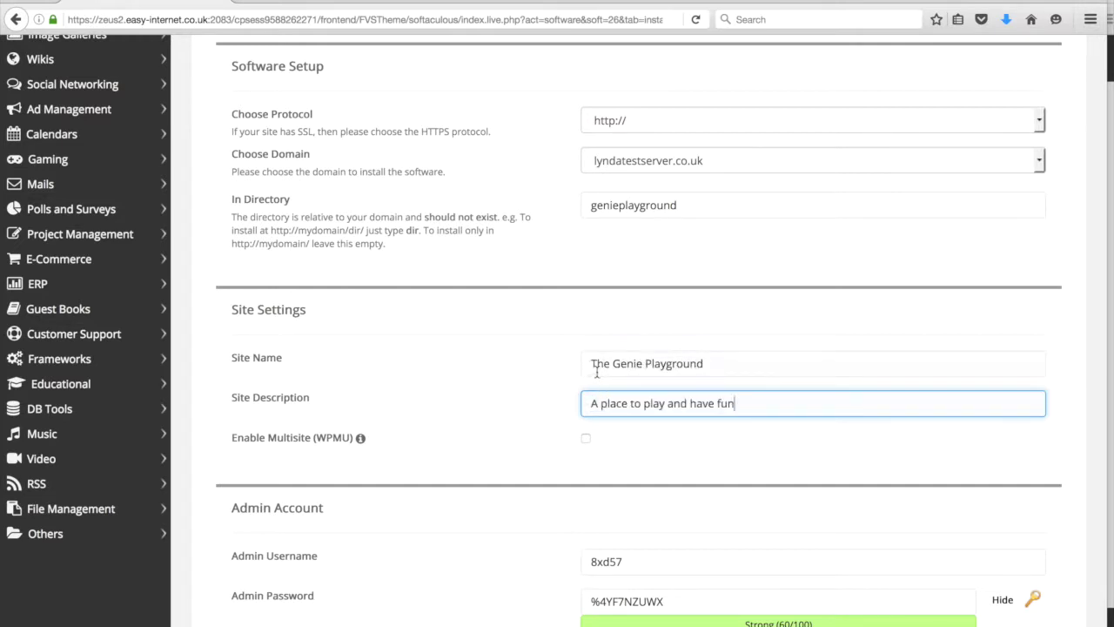
# - Check the Site Name and Site Description entries on the WordPress form
pyautogui.click(707, 366)
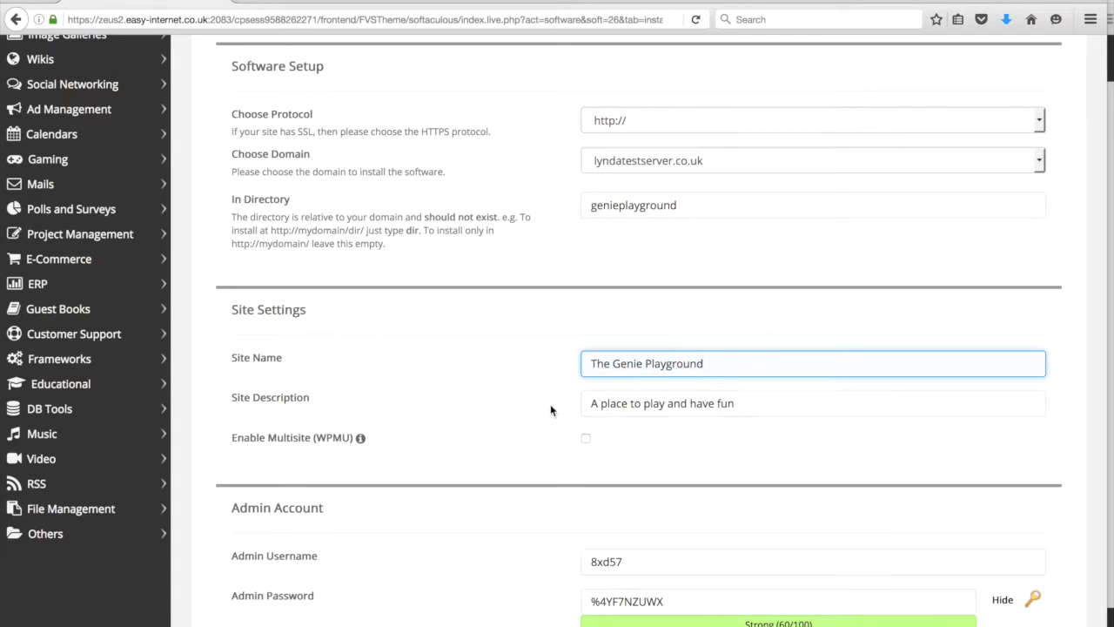
pyautogui.click(720, 407)
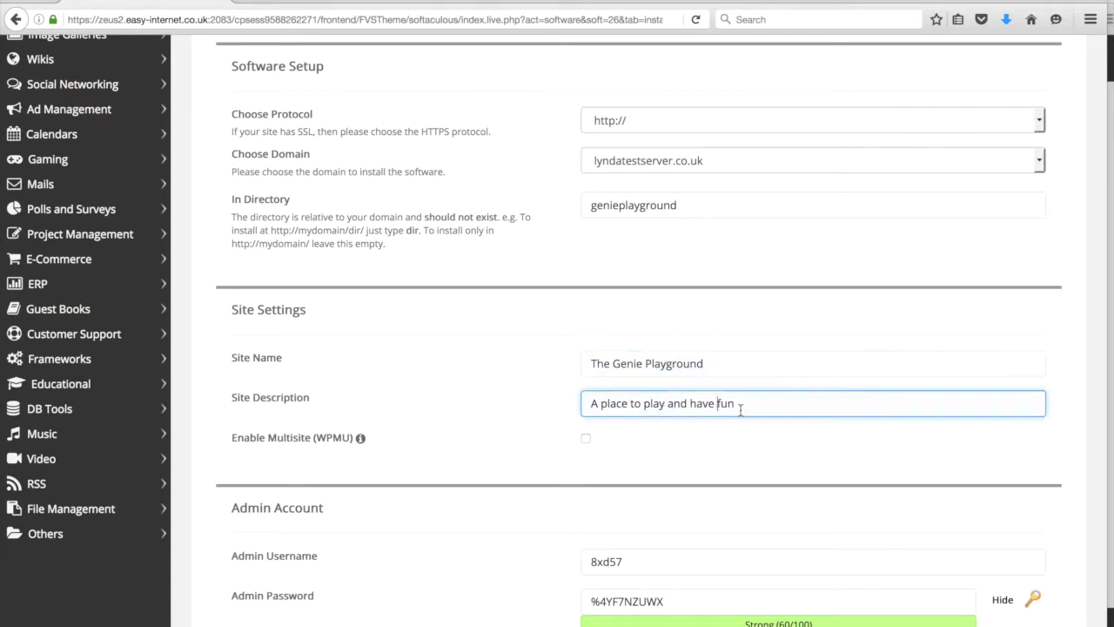
pyautogui.moveTo(772, 405); pyautogui.dragTo(601, 404)
pyautogui.click(480, 406)
# - Review the generated admin password and select the default admin username for replacement
pyautogui.scroll(-1, 479, 407)
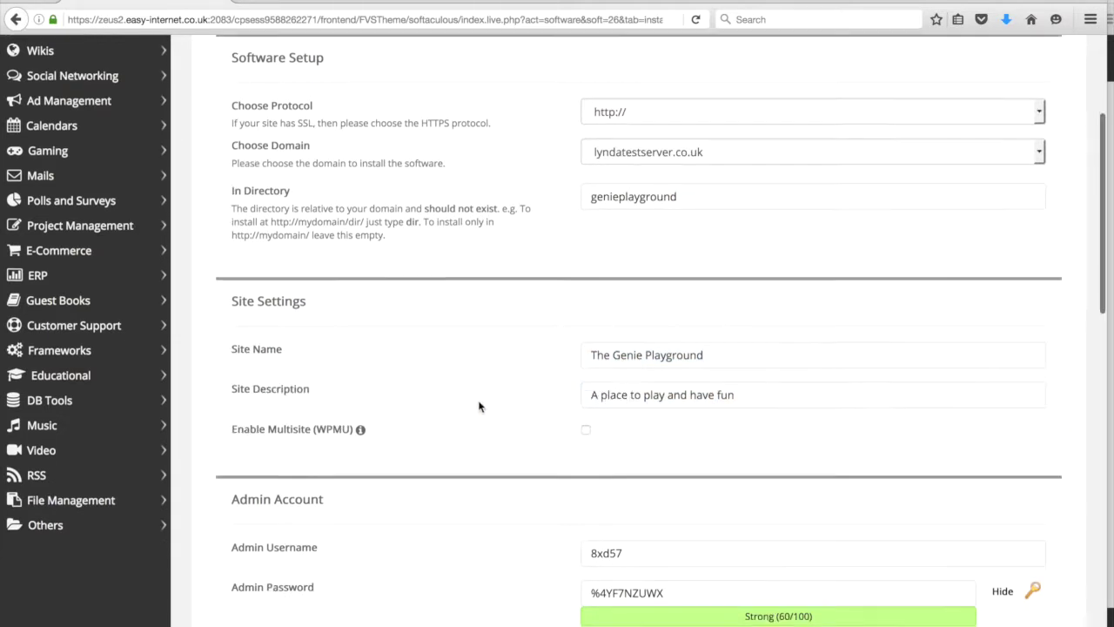
pyautogui.scroll(-5, 479, 406)
pyautogui.click(630, 367)
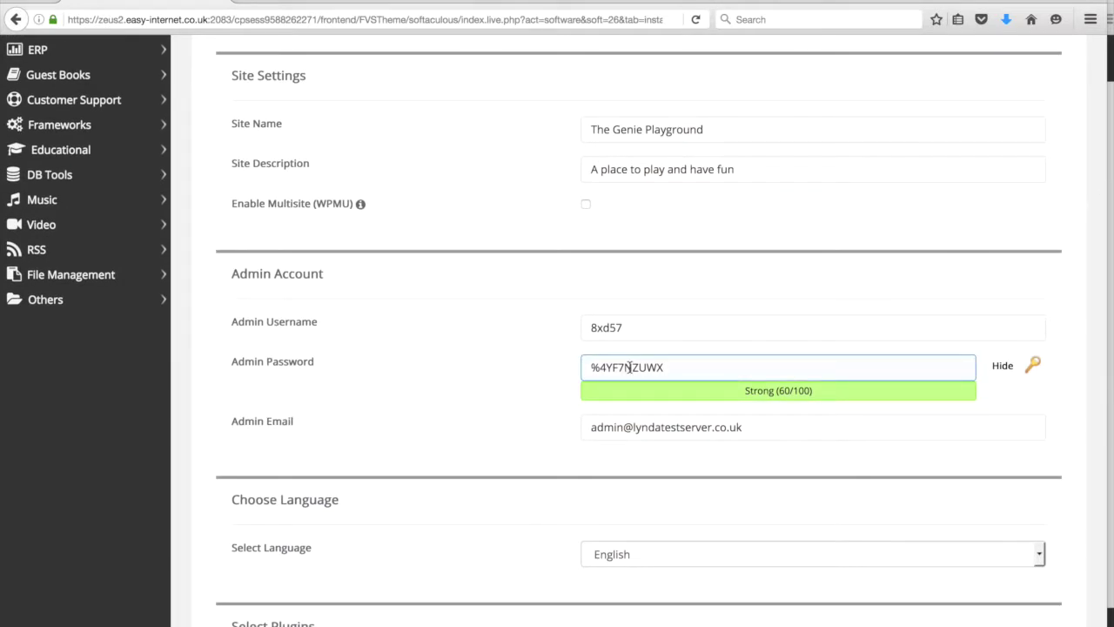
pyautogui.moveTo(675, 369); pyautogui.dragTo(557, 366)
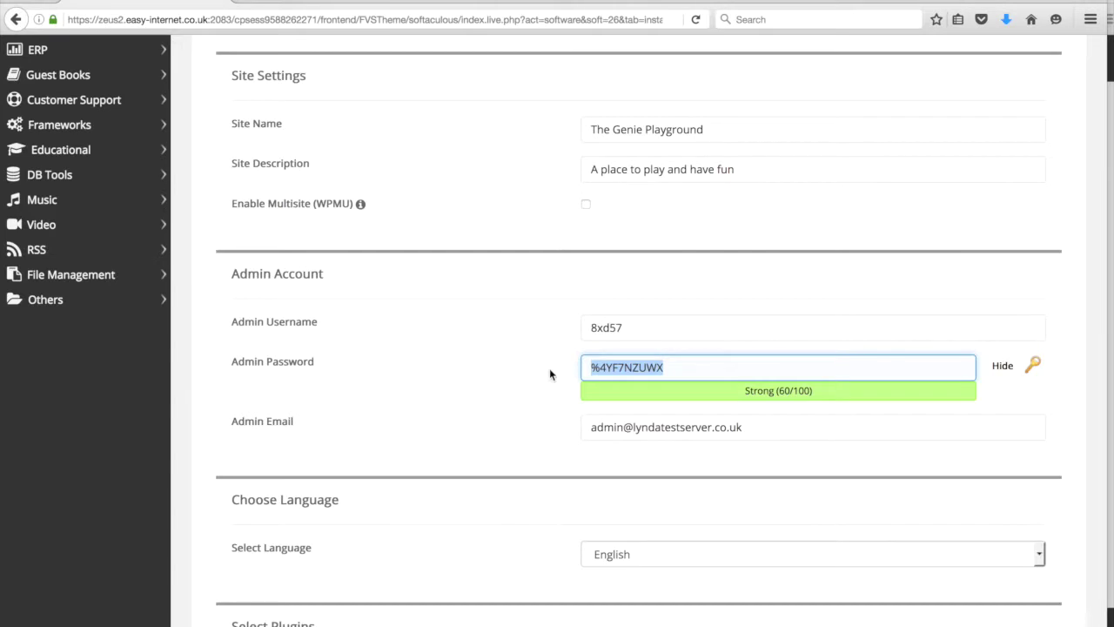
pyautogui.moveTo(623, 328); pyautogui.dragTo(532, 331)
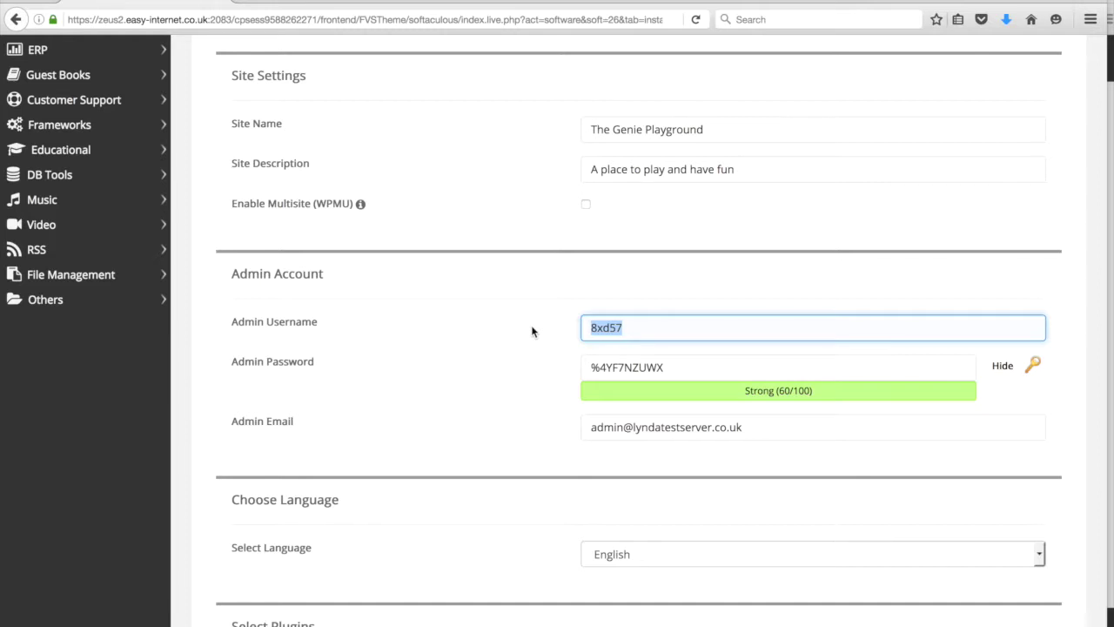
# - Set the admin username to playgroundadmin and look over the generated admin password
pyautogui.write('playground')
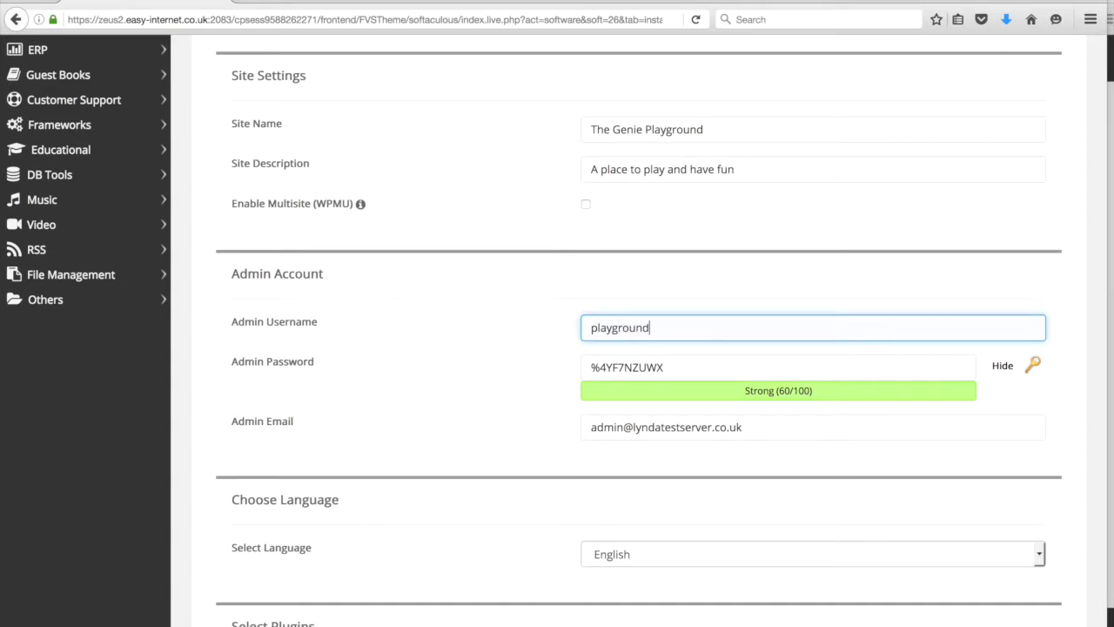
pyautogui.write('admin')
pyautogui.click(638, 374)
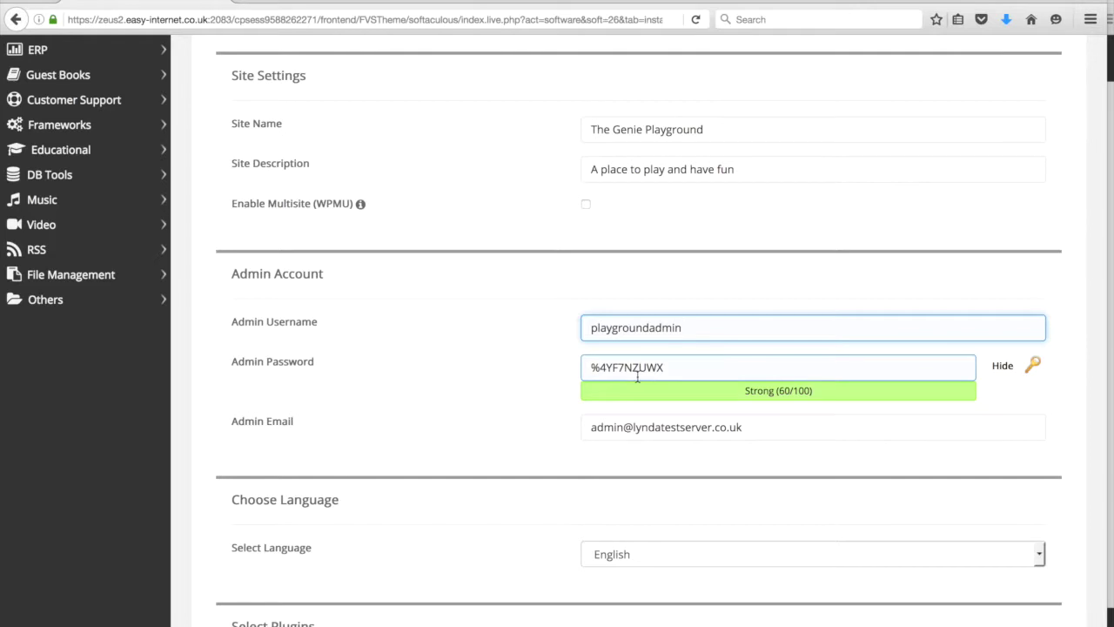
pyautogui.click(684, 373)
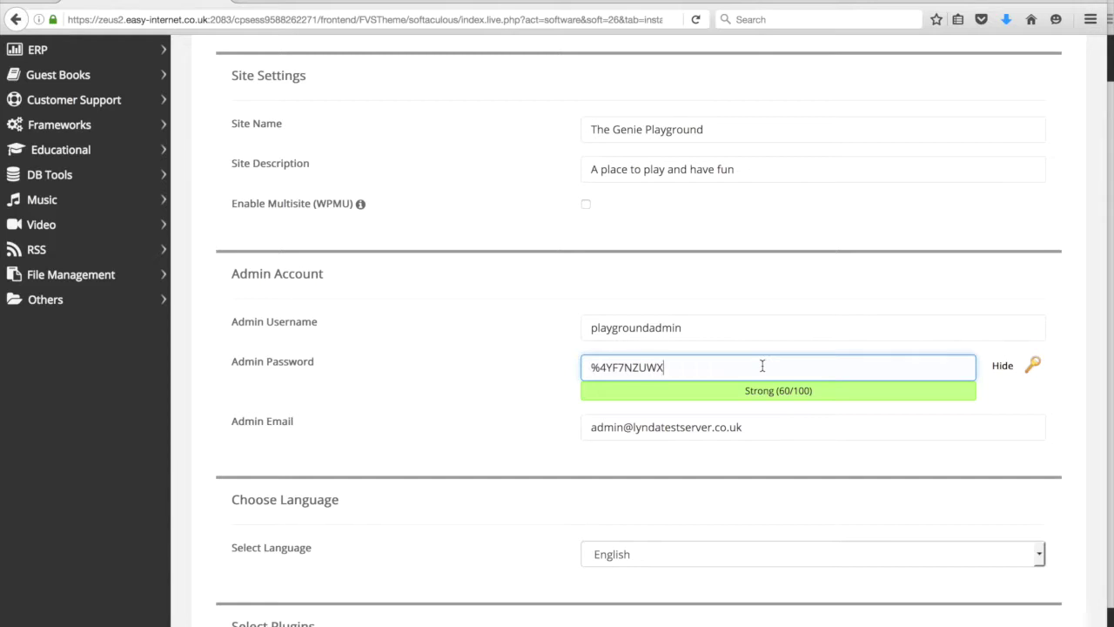
pyautogui.moveTo(762, 366); pyautogui.dragTo(524, 375)
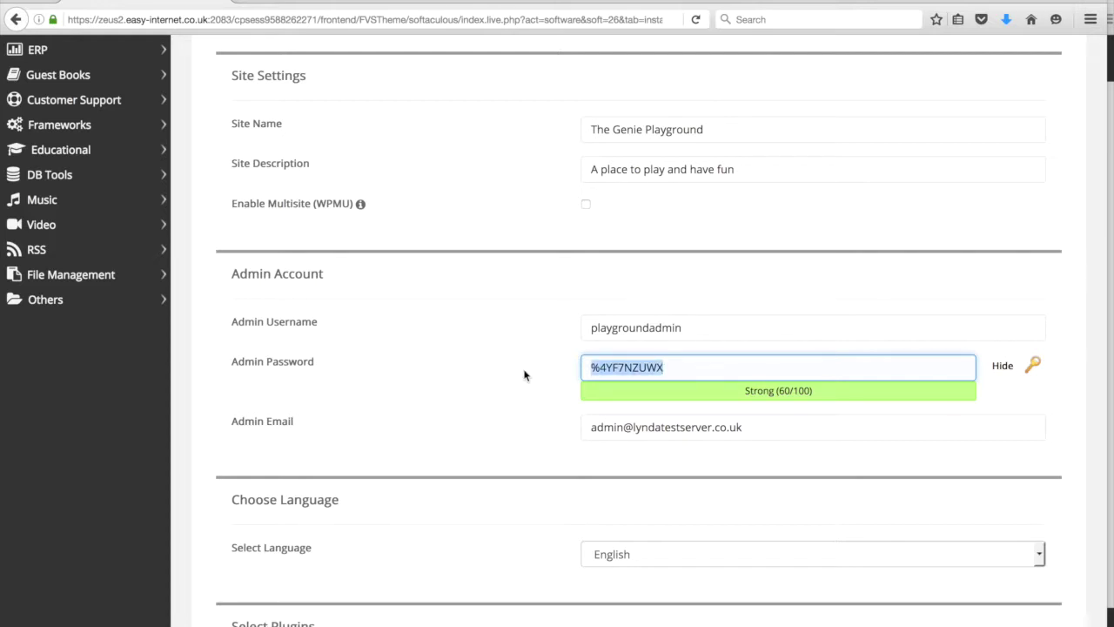
pyautogui.click(781, 289)
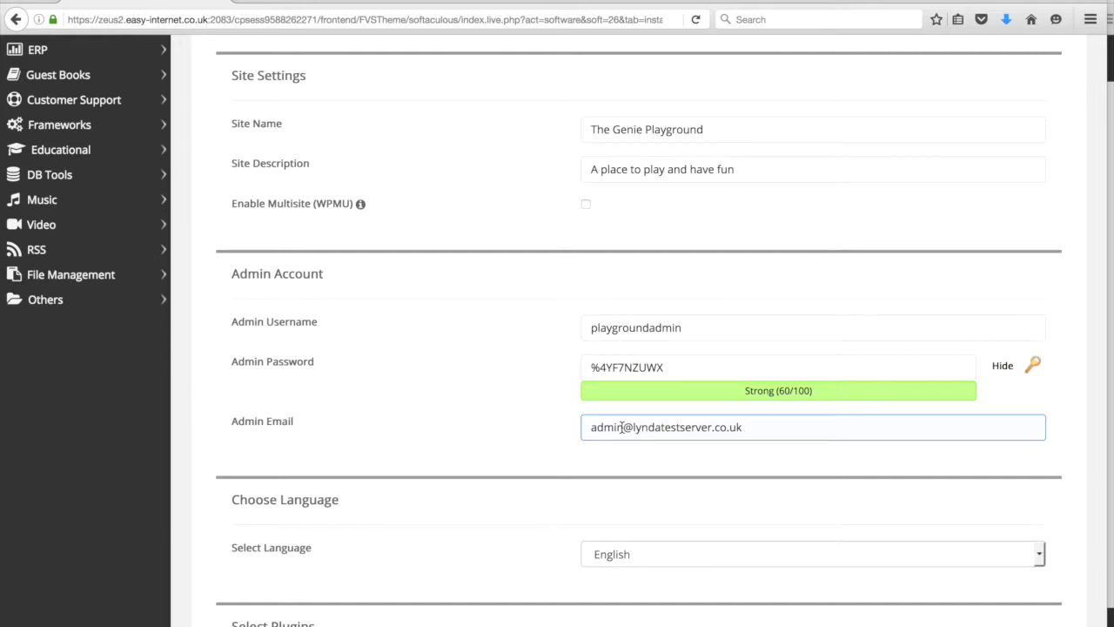
# - Replace the default Admin Email with the saved address from autocomplete
pyautogui.moveTo(747, 428); pyautogui.dragTo(513, 430)
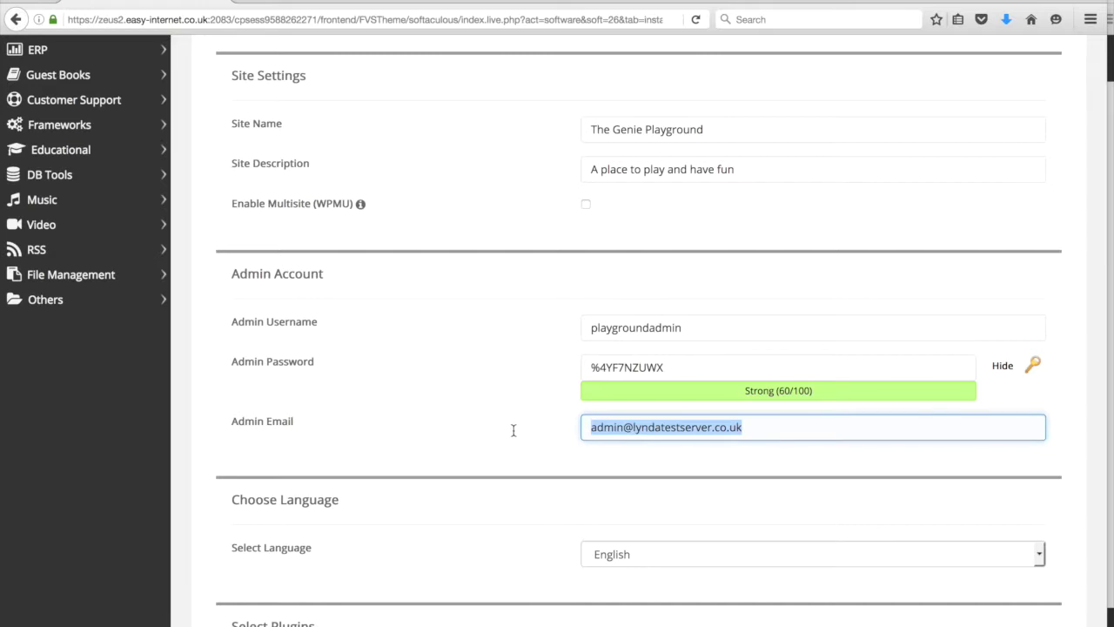
pyautogui.write('lynda')
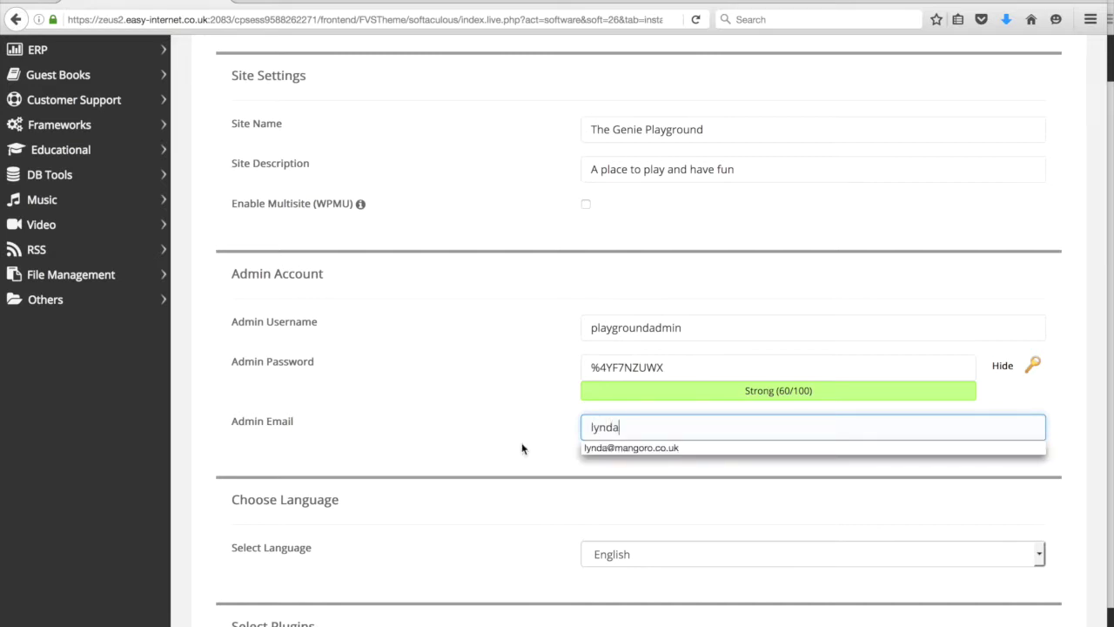
pyautogui.click(588, 449)
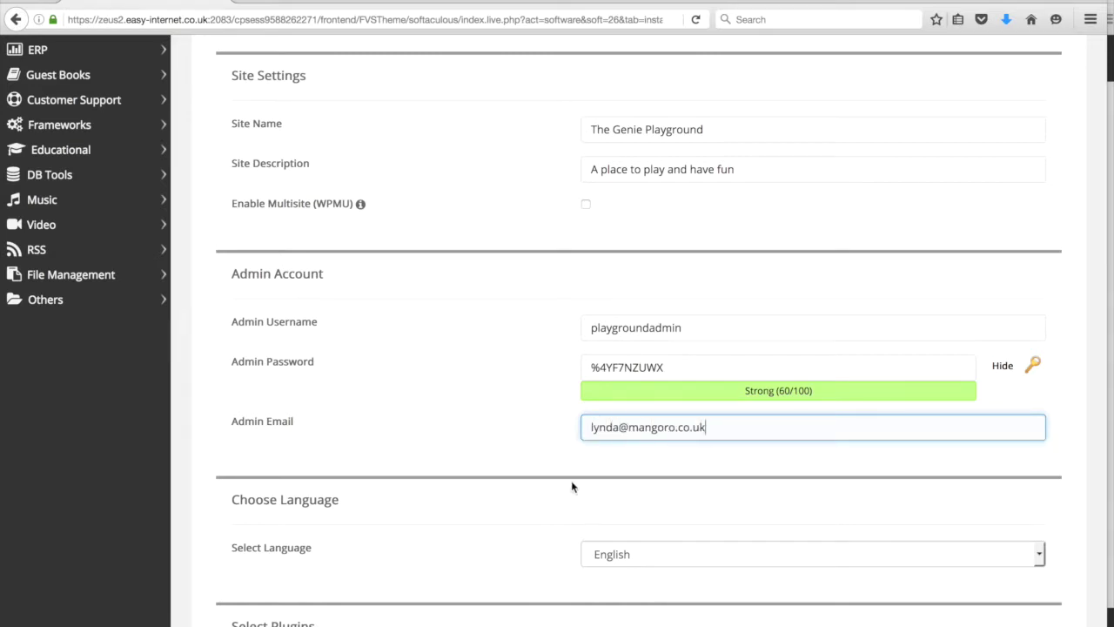
pyautogui.click(556, 460)
pyautogui.scroll(-2, 555, 464)
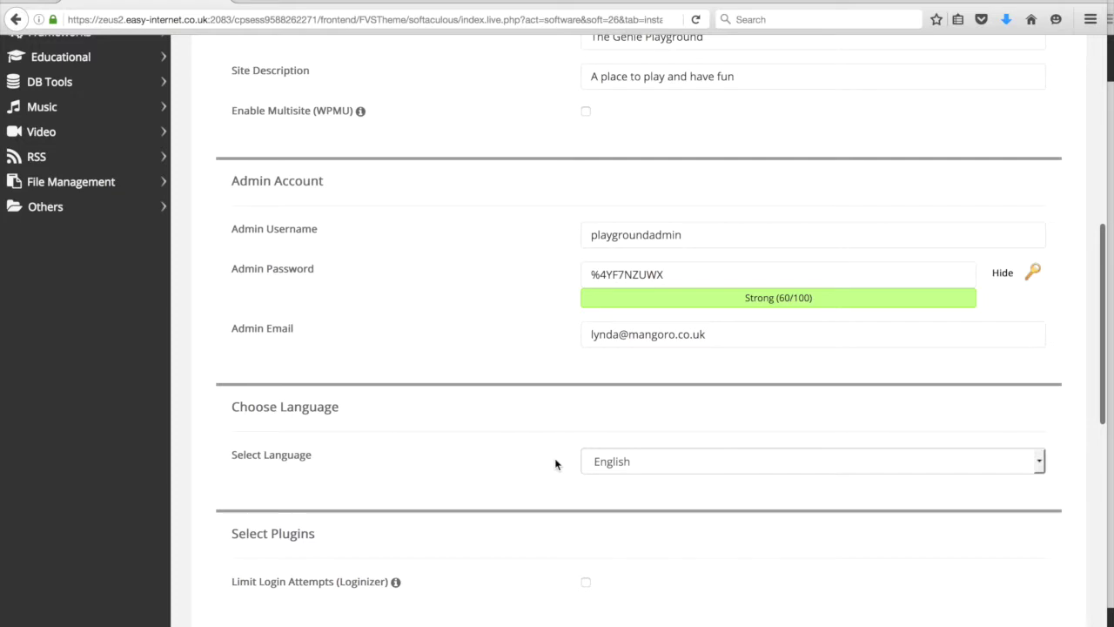
pyautogui.scroll(-3, 555, 464)
pyautogui.scroll(-1, 555, 462)
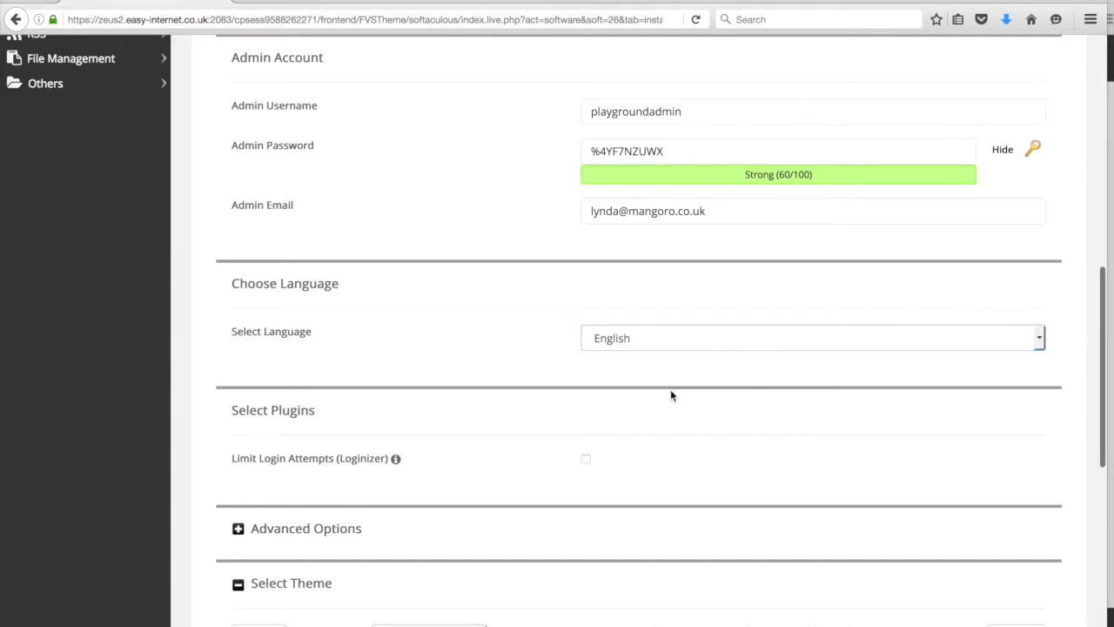
pyautogui.scroll(-5, 670, 392)
pyautogui.scroll(-4, 670, 392)
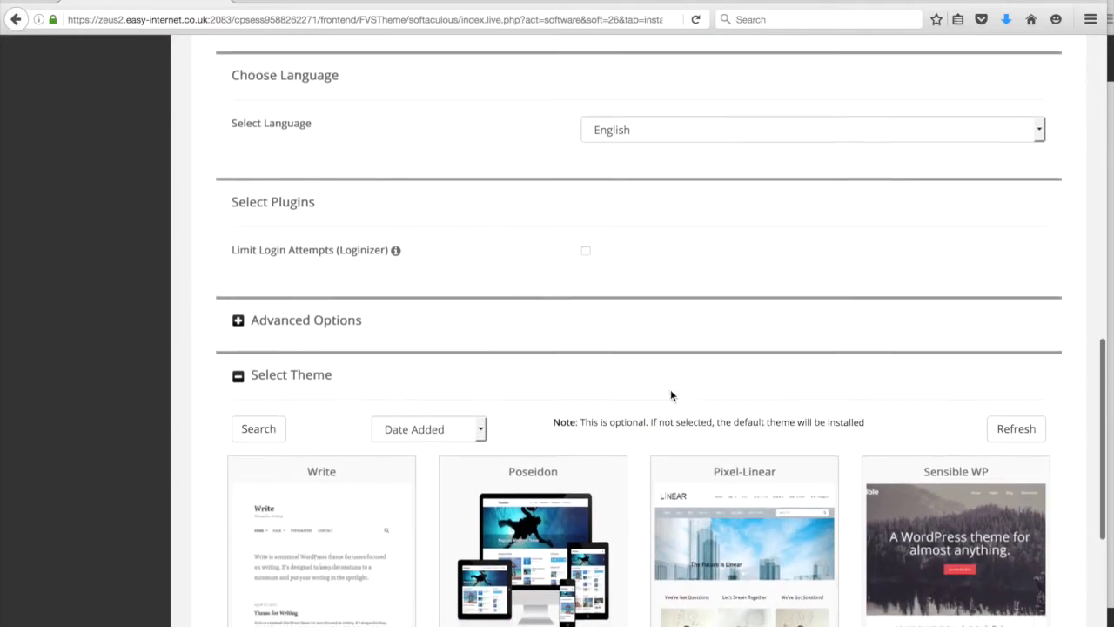
pyautogui.click(237, 198)
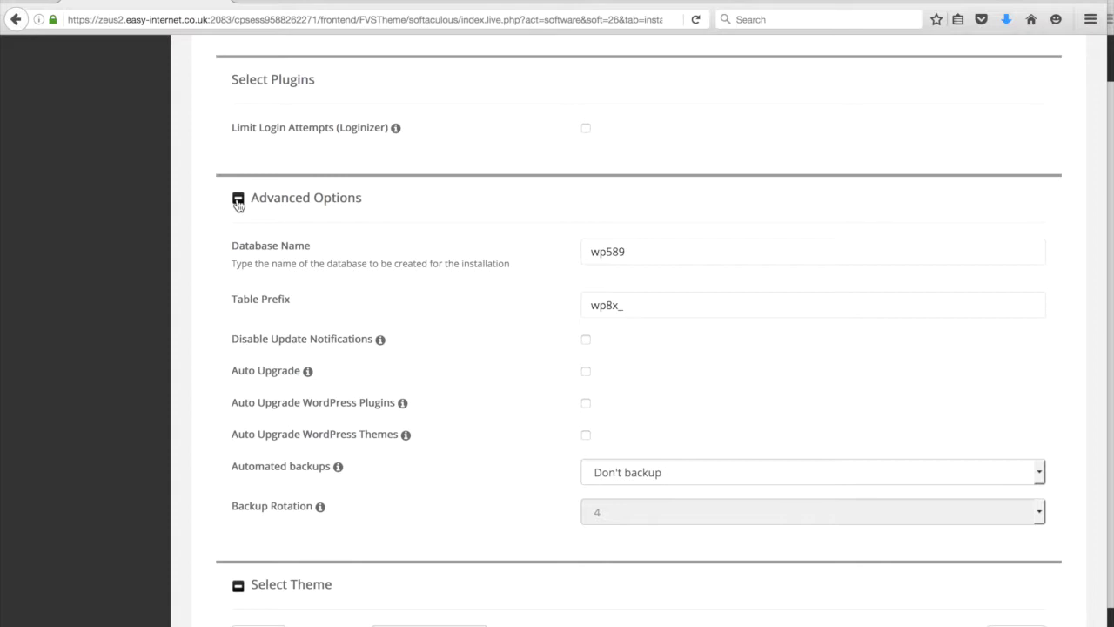
pyautogui.click(238, 198)
pyautogui.scroll(-2, 252, 310)
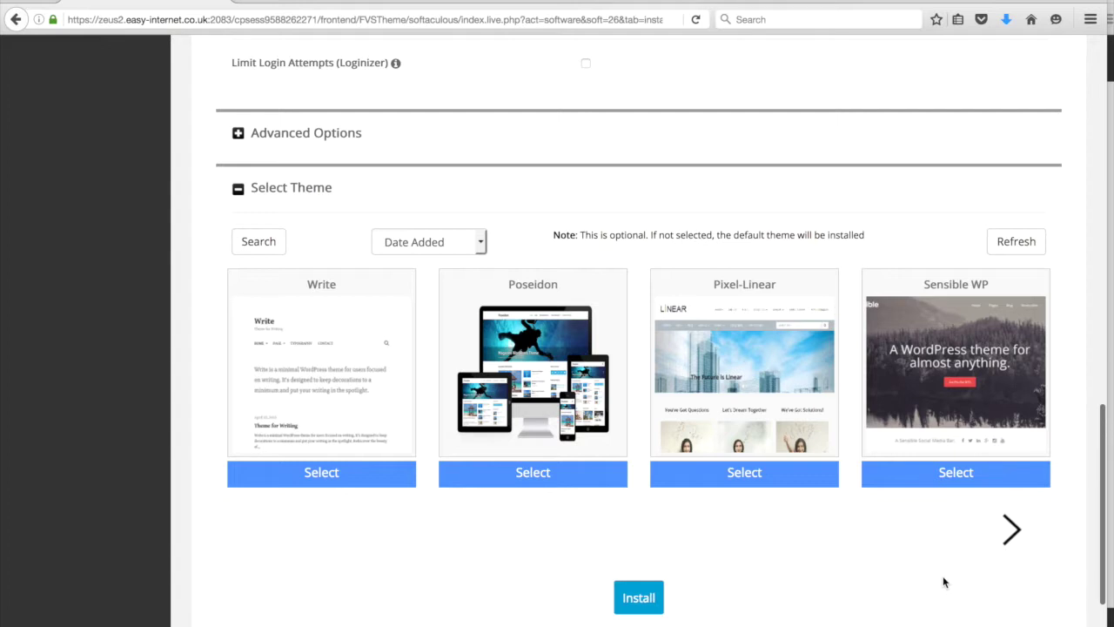
pyautogui.scroll(-2, 891, 582)
pyautogui.click(709, 549)
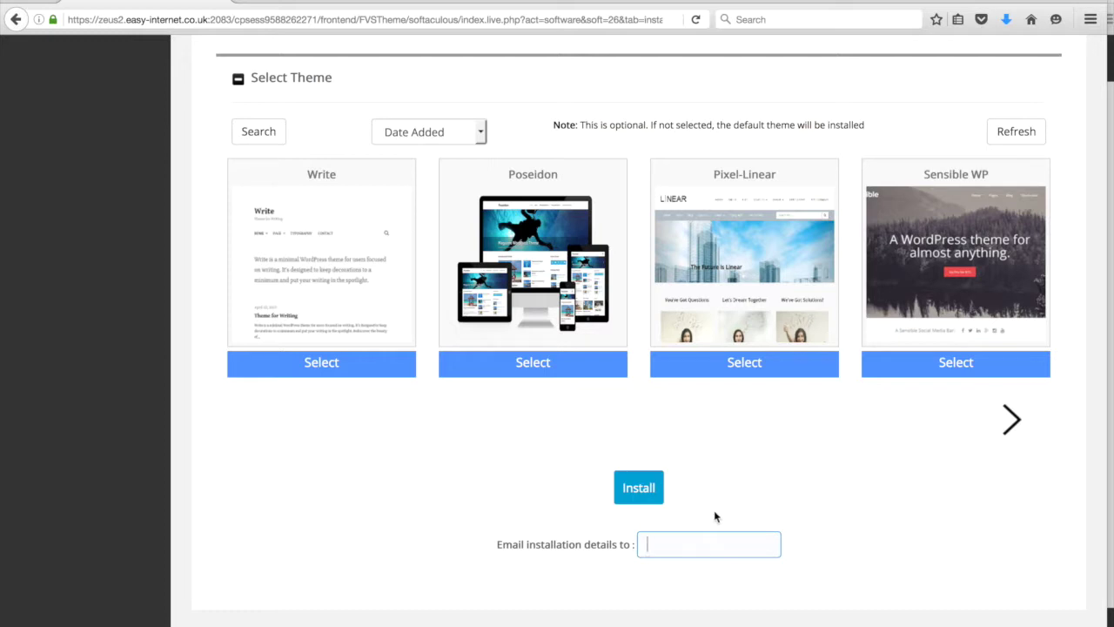
# - Send installation details to the saved admin address and start the WordPress install
pyautogui.click(710, 536)
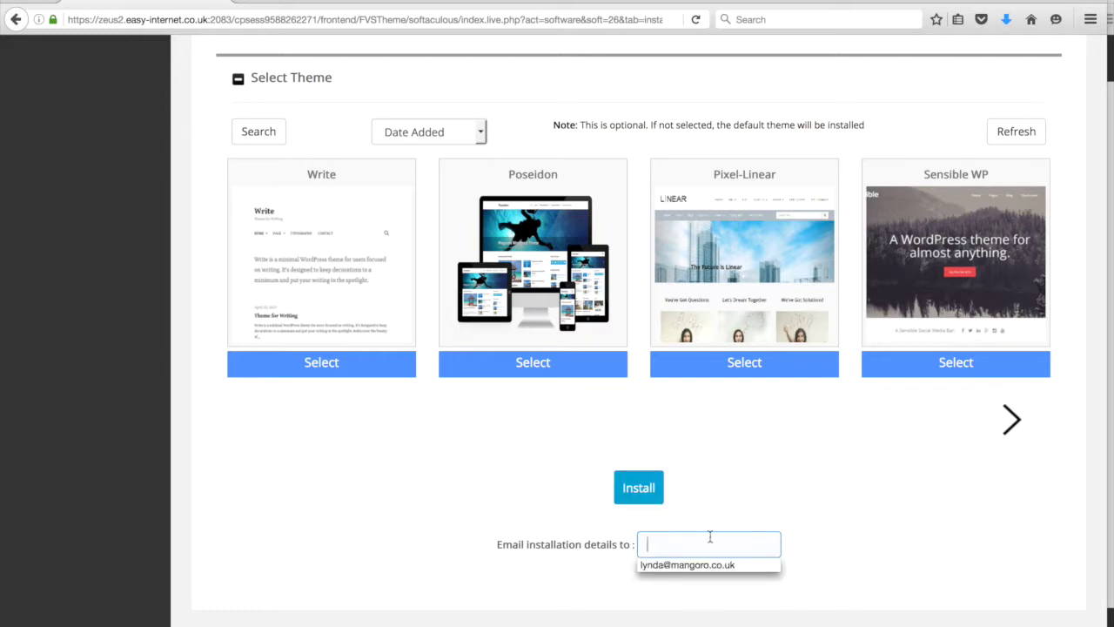
pyautogui.click(681, 567)
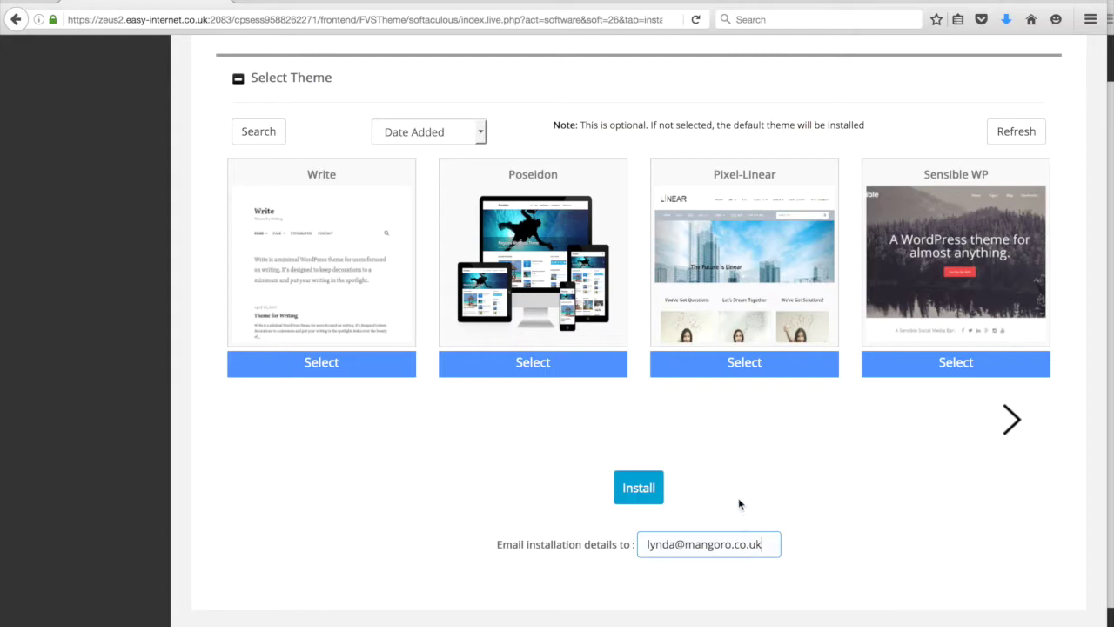
pyautogui.click(651, 489)
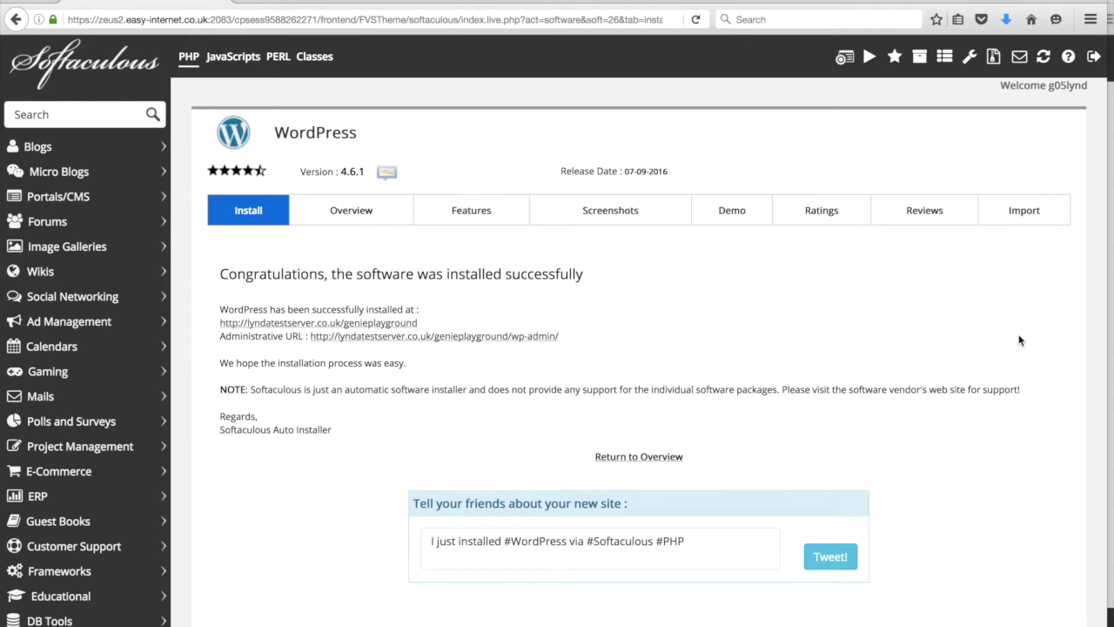
# - Open the new site at lyndatestserver.co.uk/genieplayground from the success message
pyautogui.scroll(-1, 800, 339)
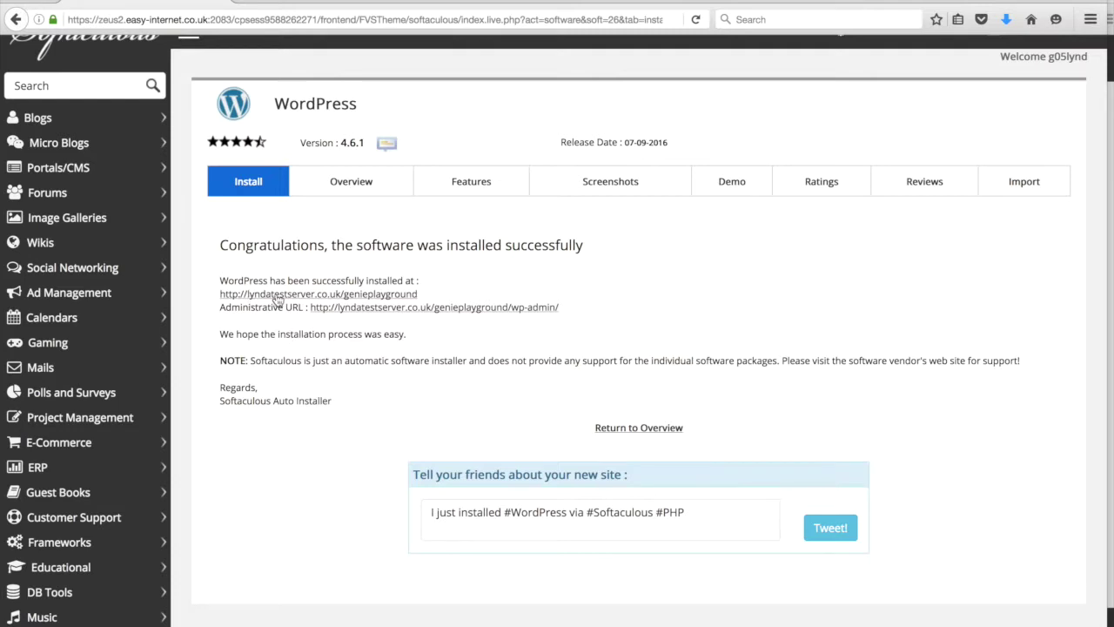
pyautogui.click(277, 294)
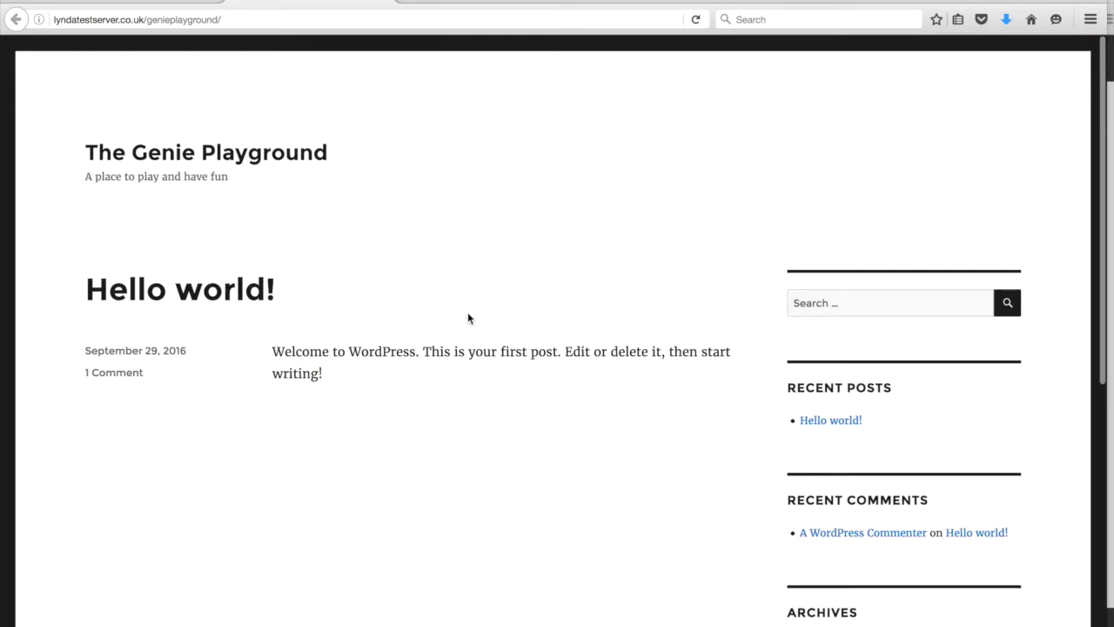
# - Browse The Genie Playground home page and Hello world post, then return to Softaculous
pyautogui.scroll(-10, 484, 305)
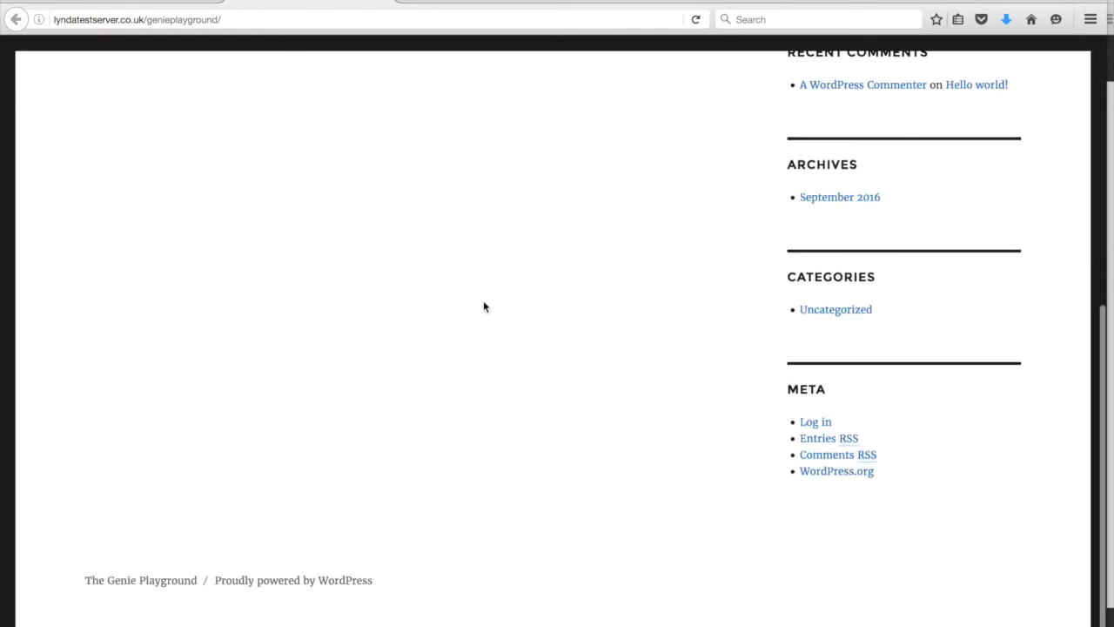
pyautogui.scroll(10, 484, 305)
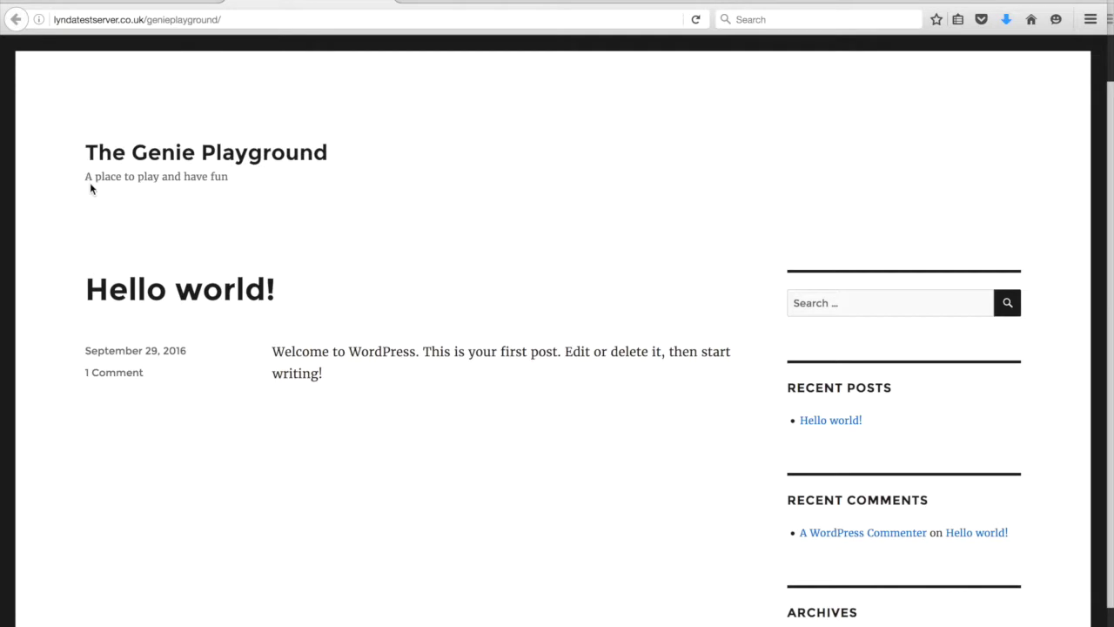
pyautogui.moveTo(96, 180); pyautogui.dragTo(239, 183)
pyautogui.click(238, 184)
pyautogui.scroll(-1, 328, 432)
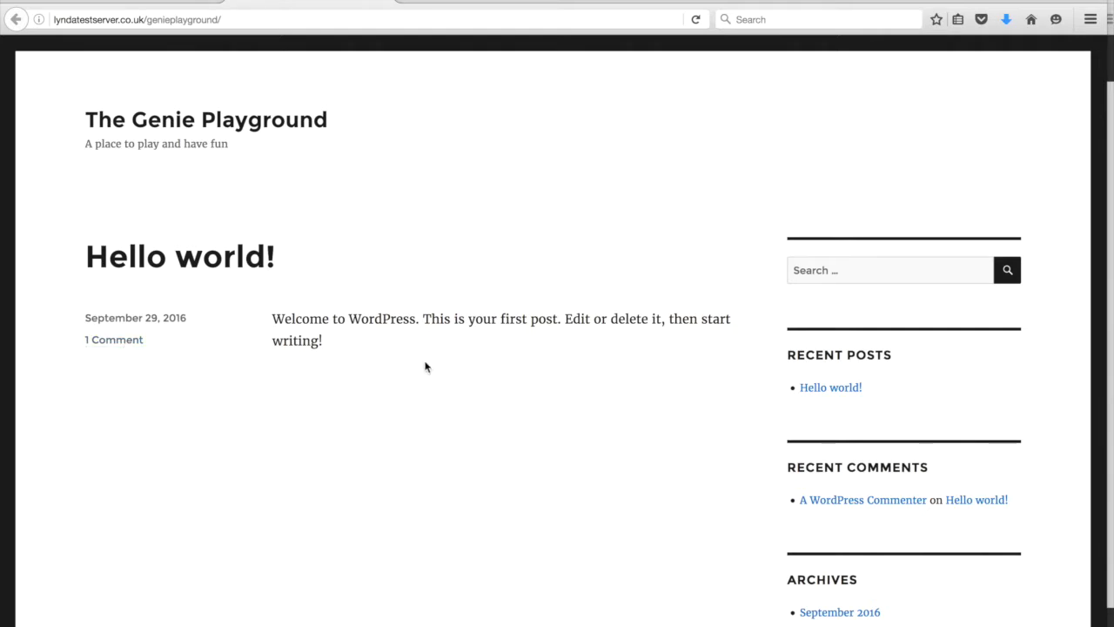
pyautogui.scroll(-5, 426, 367)
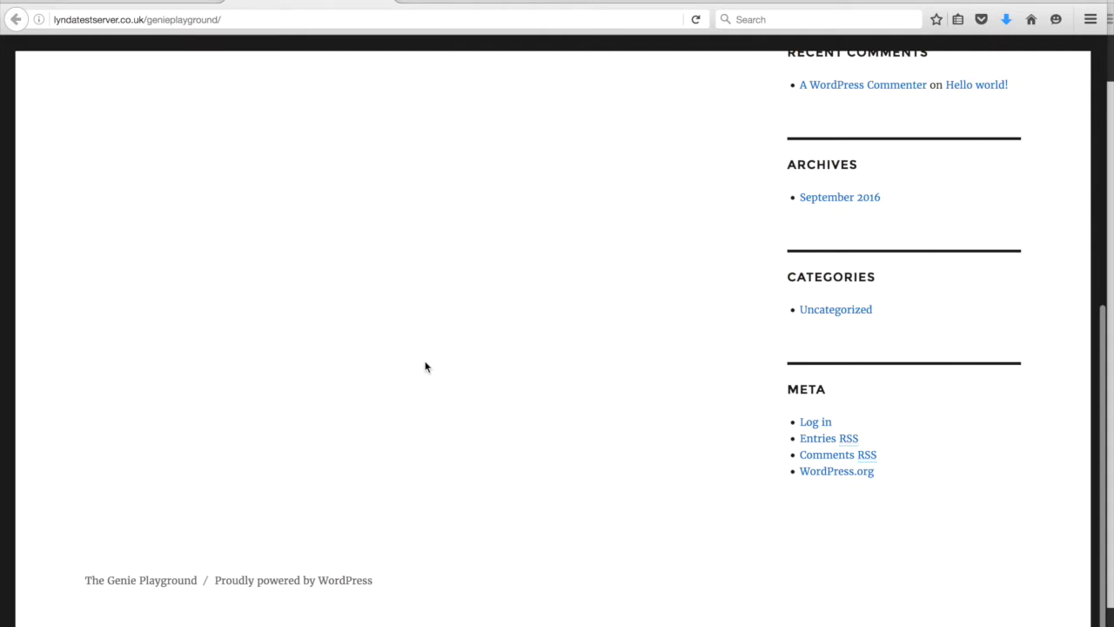
pyautogui.scroll(5, 426, 366)
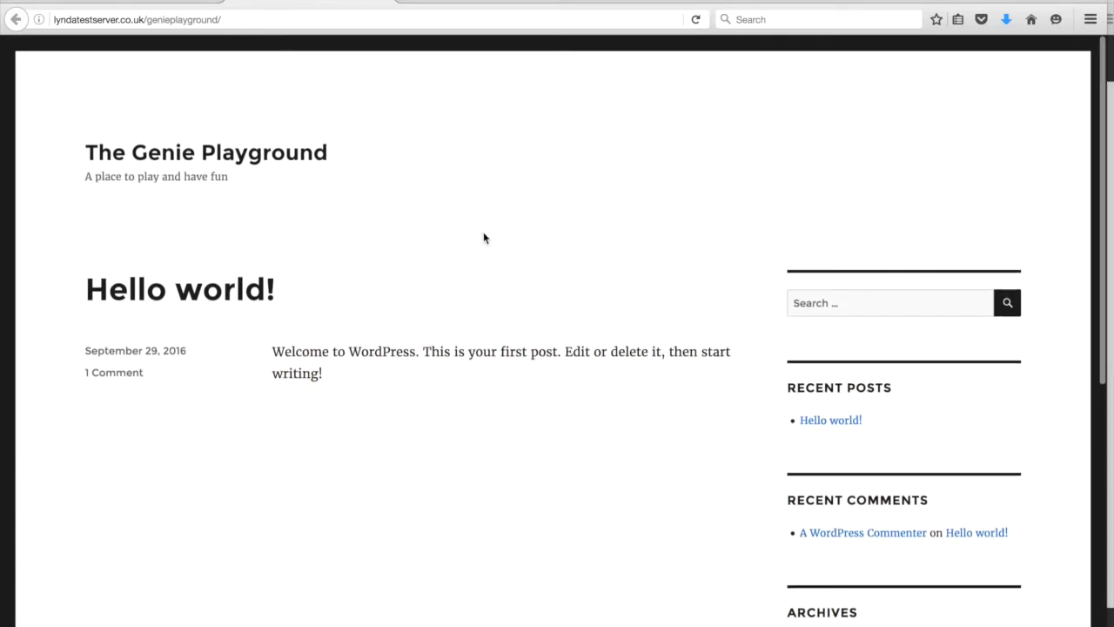
pyautogui.click(193, 4)
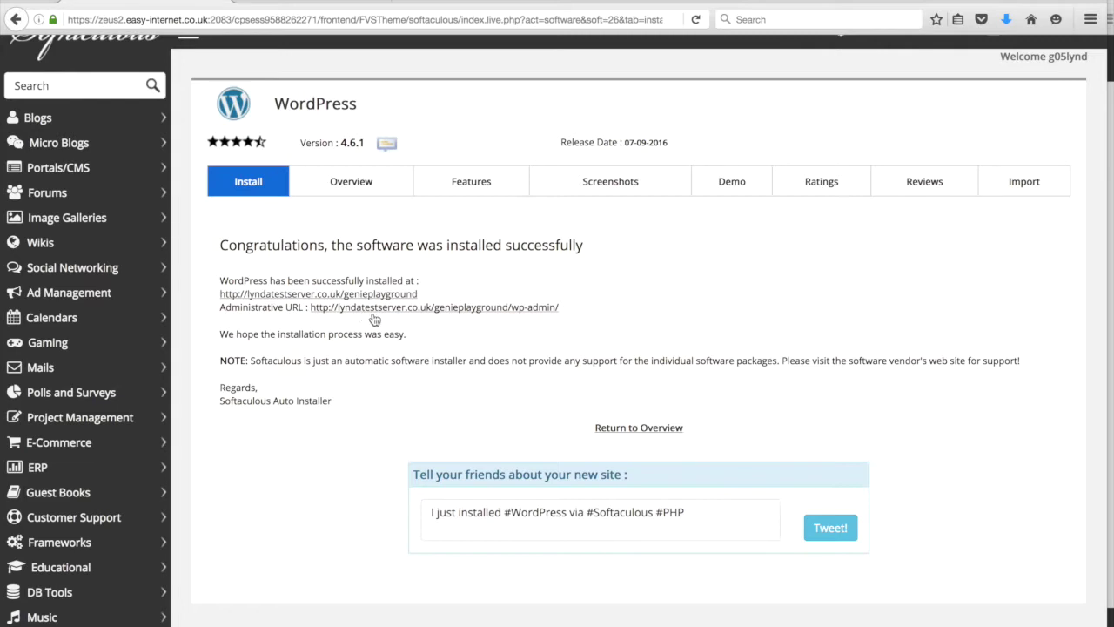
# - Open the genieplayground/wp-admin dashboard via the Administrative URL and look it over
pyautogui.click(372, 316)
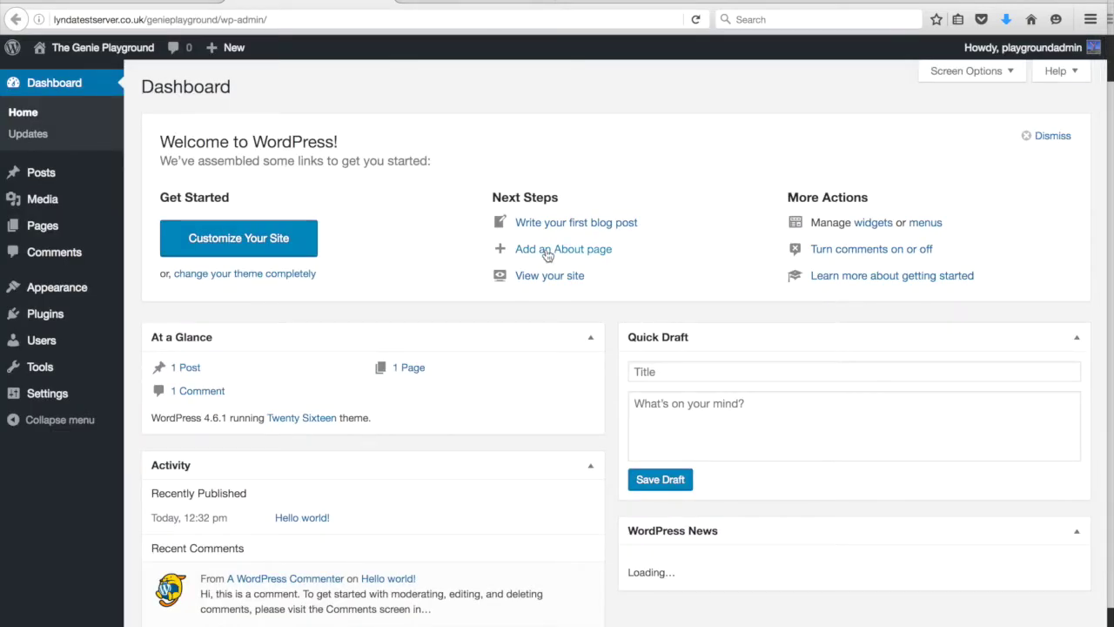
pyautogui.click(182, 4)
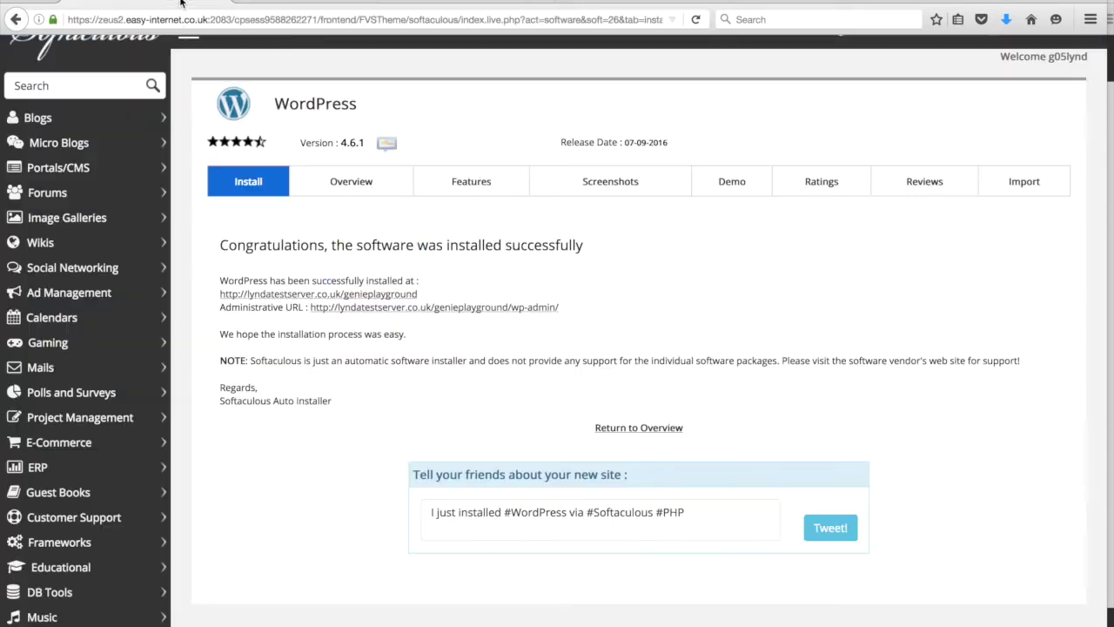
pyautogui.click(275, 3)
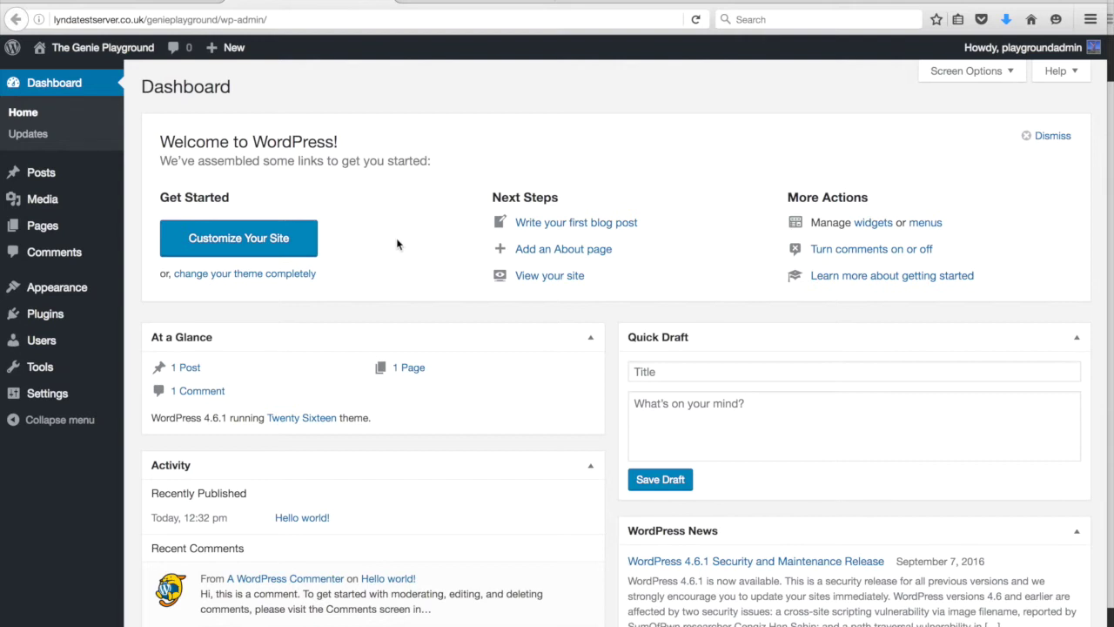
pyautogui.scroll(-1, 406, 238)
pyautogui.scroll(1, 407, 239)
pyautogui.scroll(-4, 367, 281)
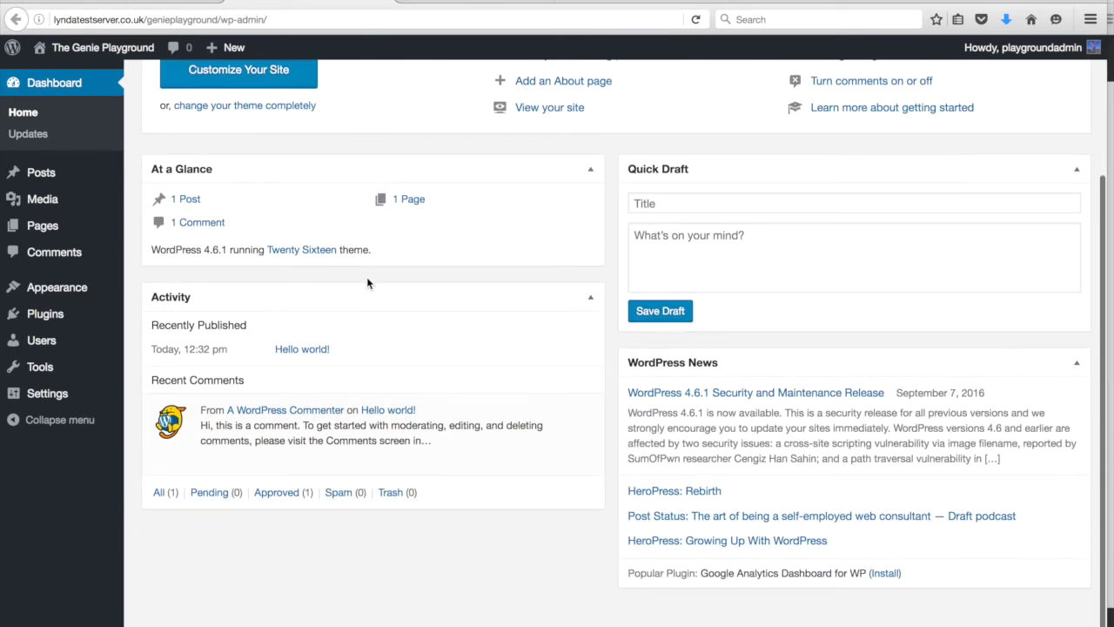
pyautogui.scroll(4, 366, 281)
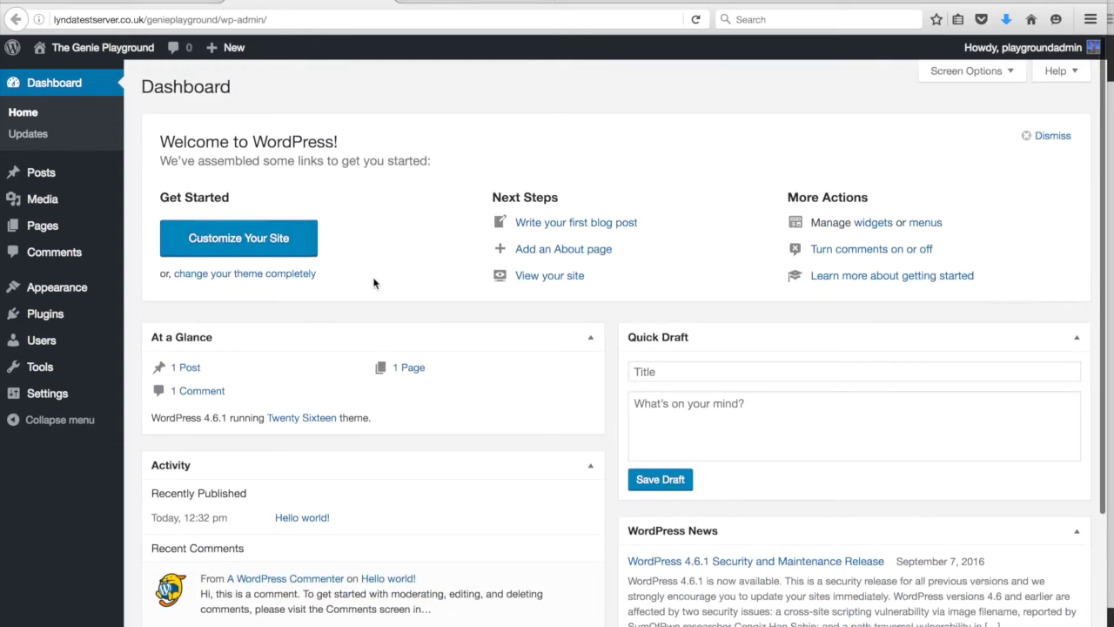